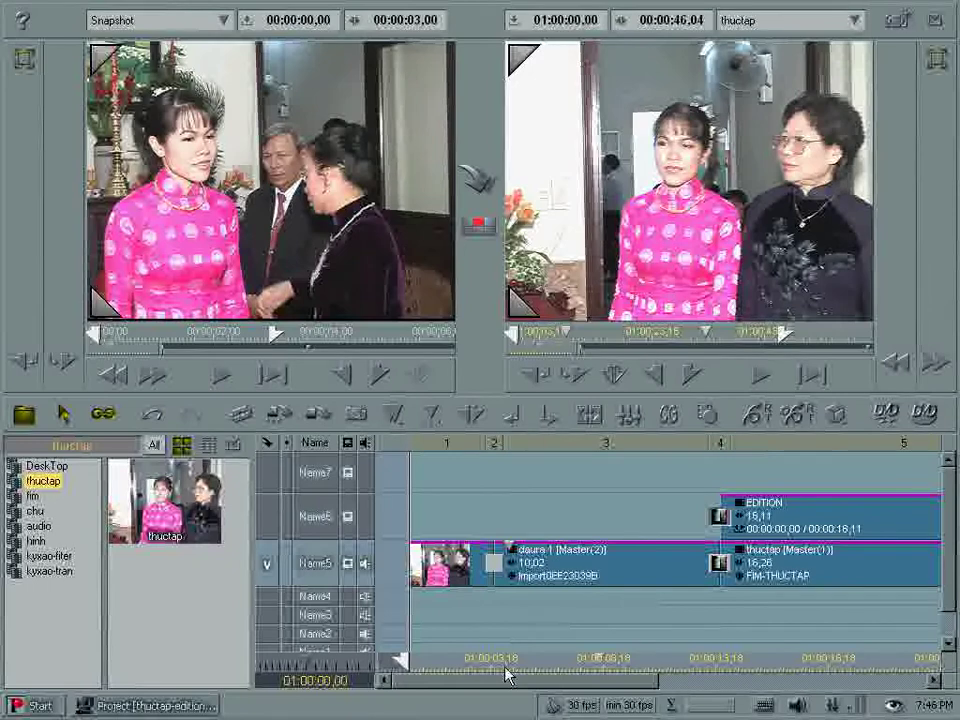
# Open the Fuse Sequence settings, inspect the mark-range and clip-in-rack options, and cancel without fusing
pyautogui.click(42, 707)
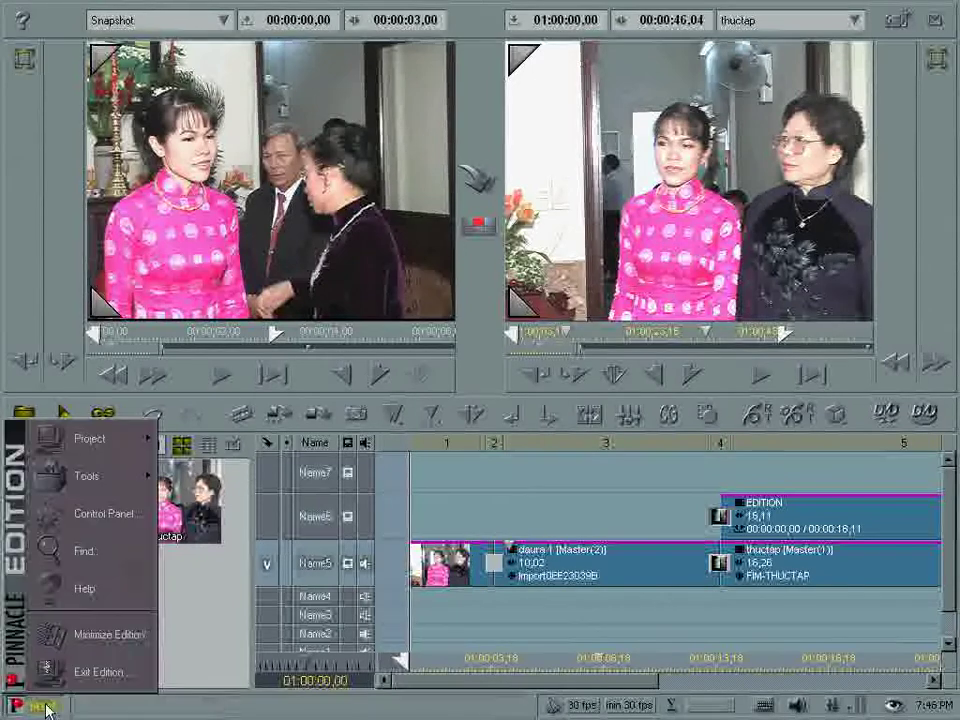
pyautogui.moveTo(109, 480)
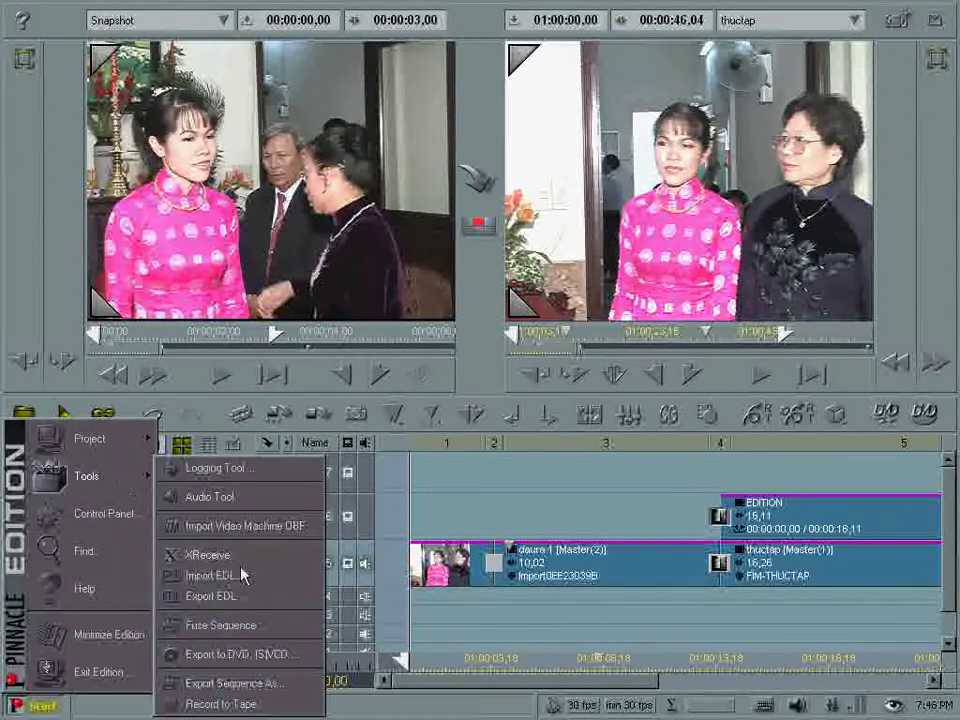
pyautogui.click(225, 626)
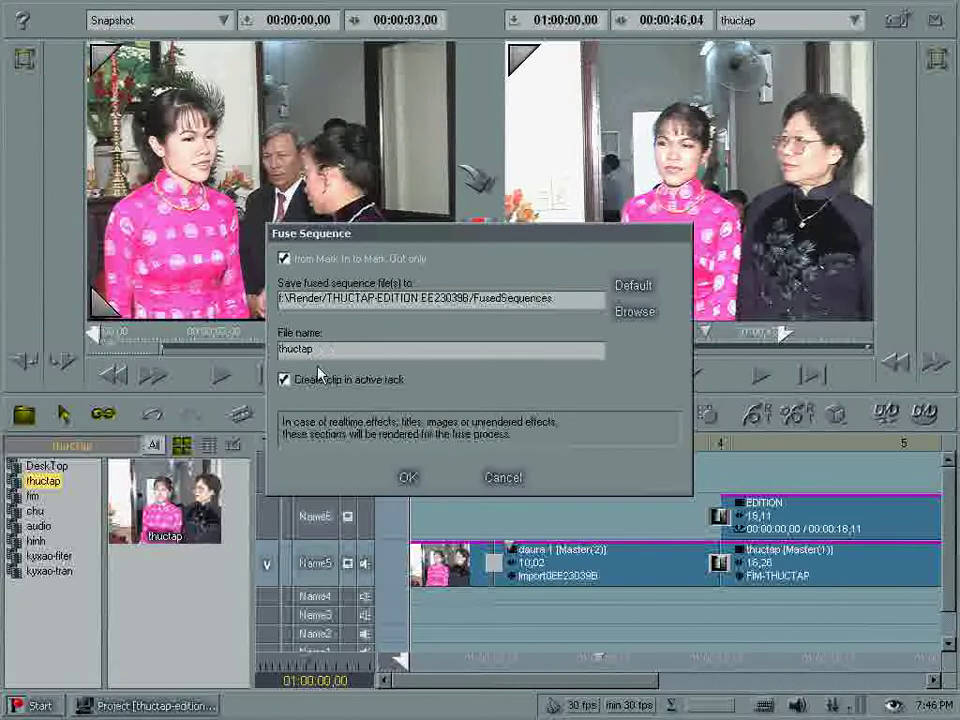
pyautogui.click(285, 380)
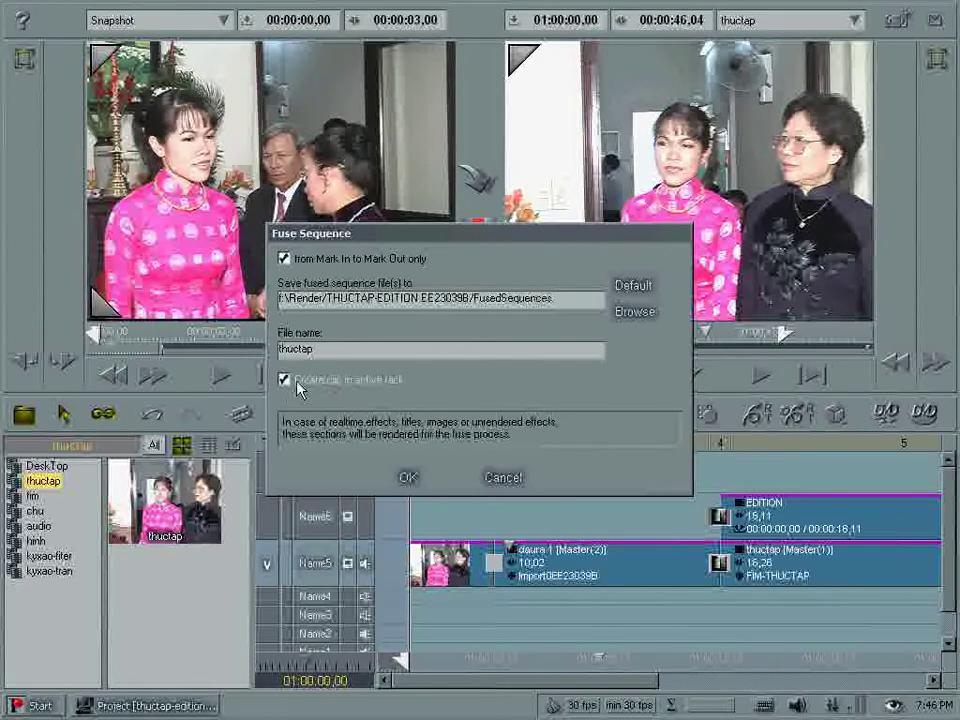
pyautogui.click(285, 382)
pyautogui.click(495, 480)
# Start a DVD/(S)VCD export of the current sequence with the VIDEO CD reference set and accept its IPB settings
pyautogui.click(35, 712)
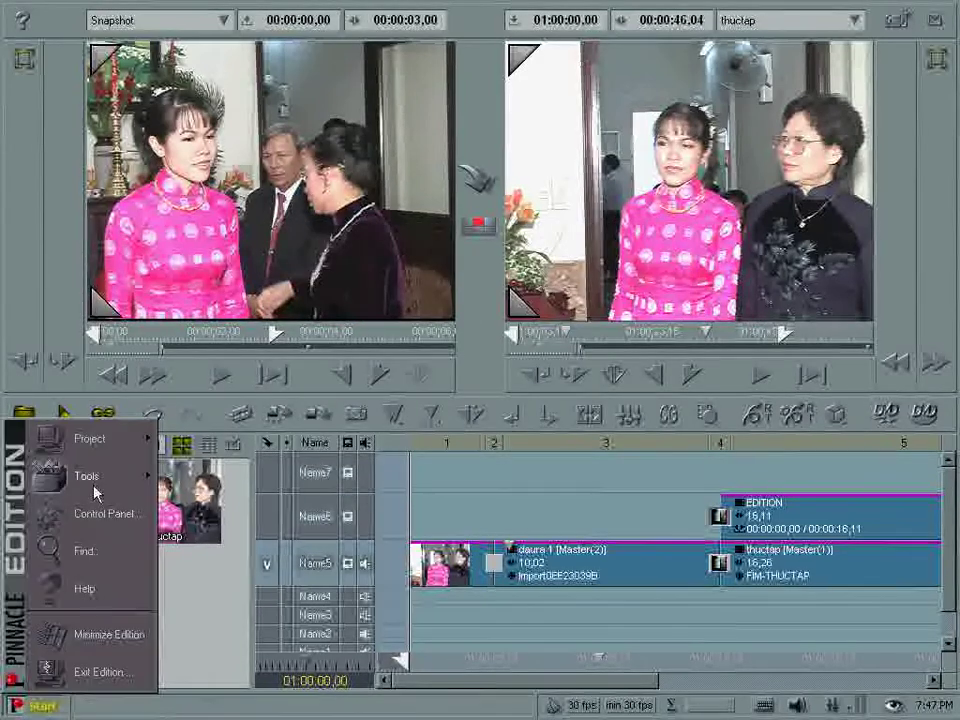
pyautogui.moveTo(109, 478)
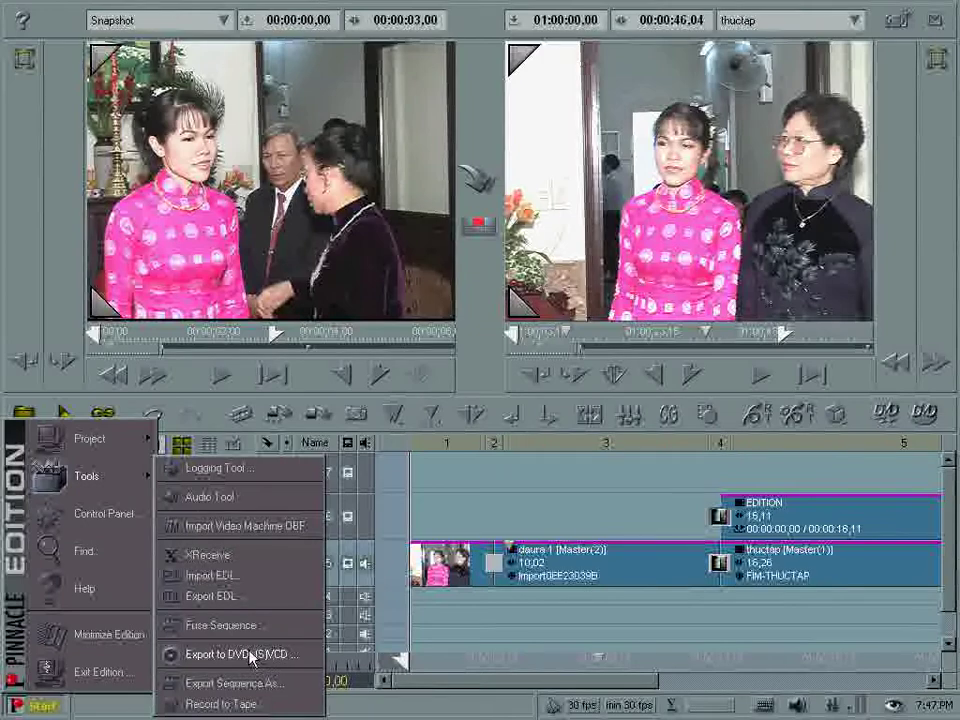
pyautogui.click(251, 655)
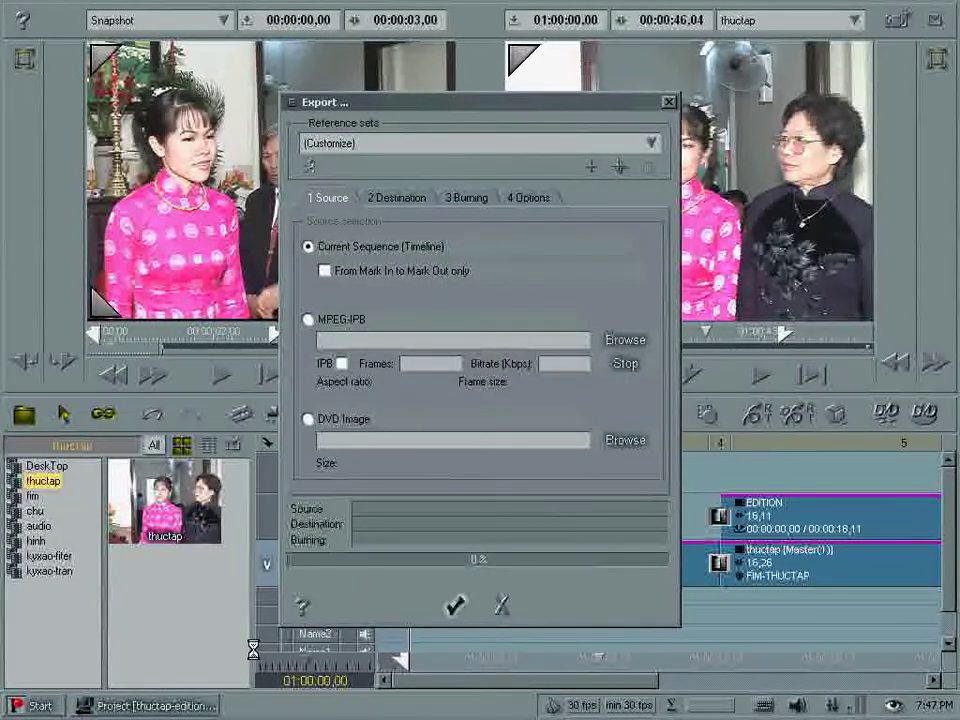
pyautogui.click(455, 605)
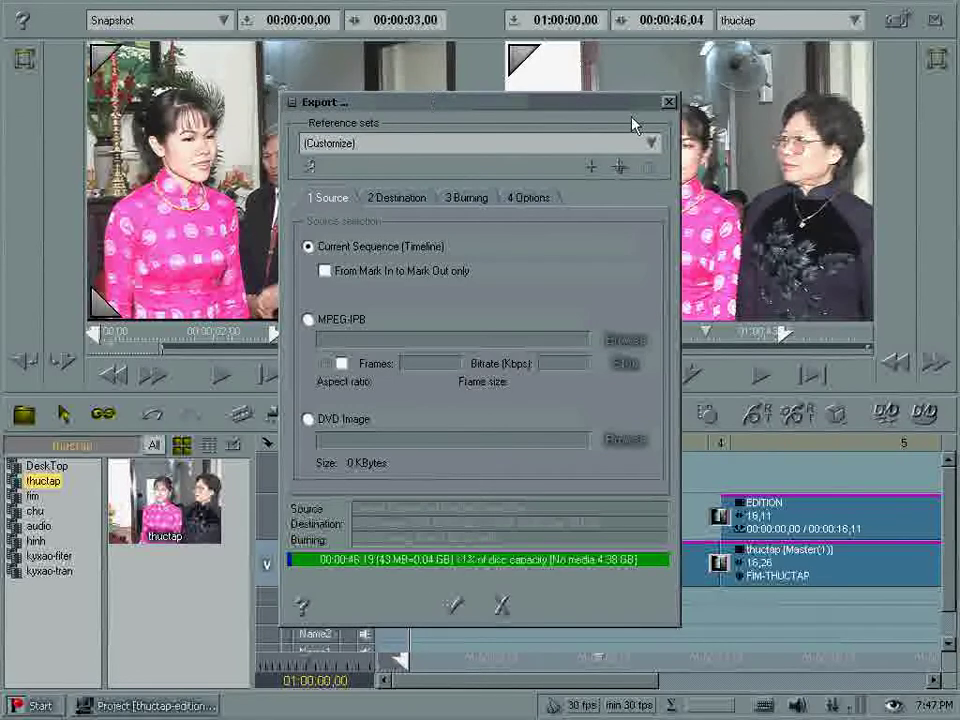
pyautogui.click(652, 144)
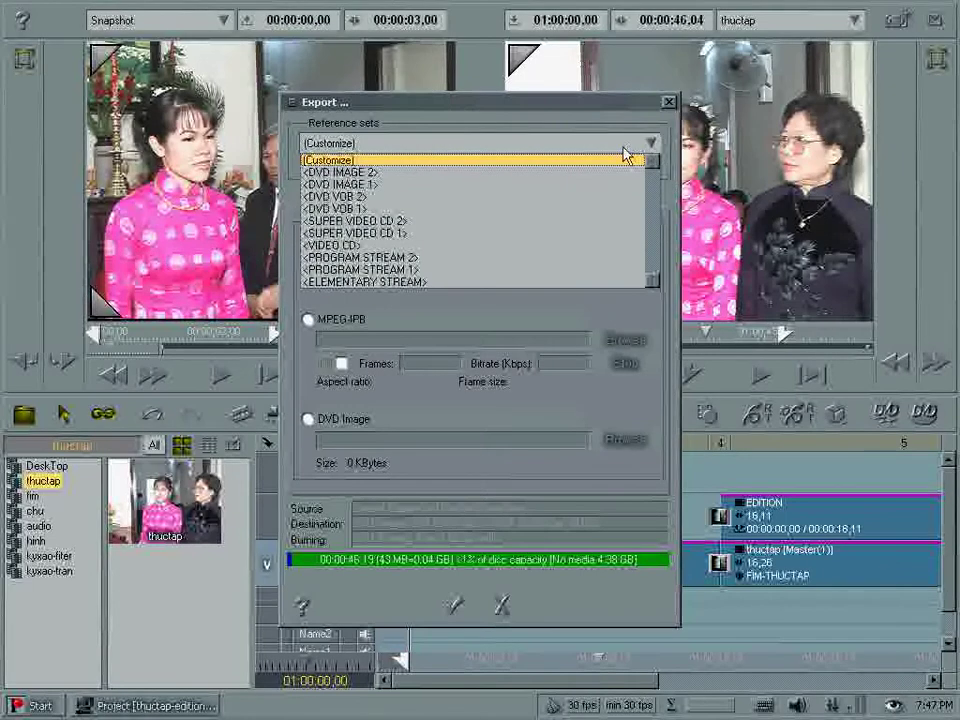
pyautogui.click(352, 247)
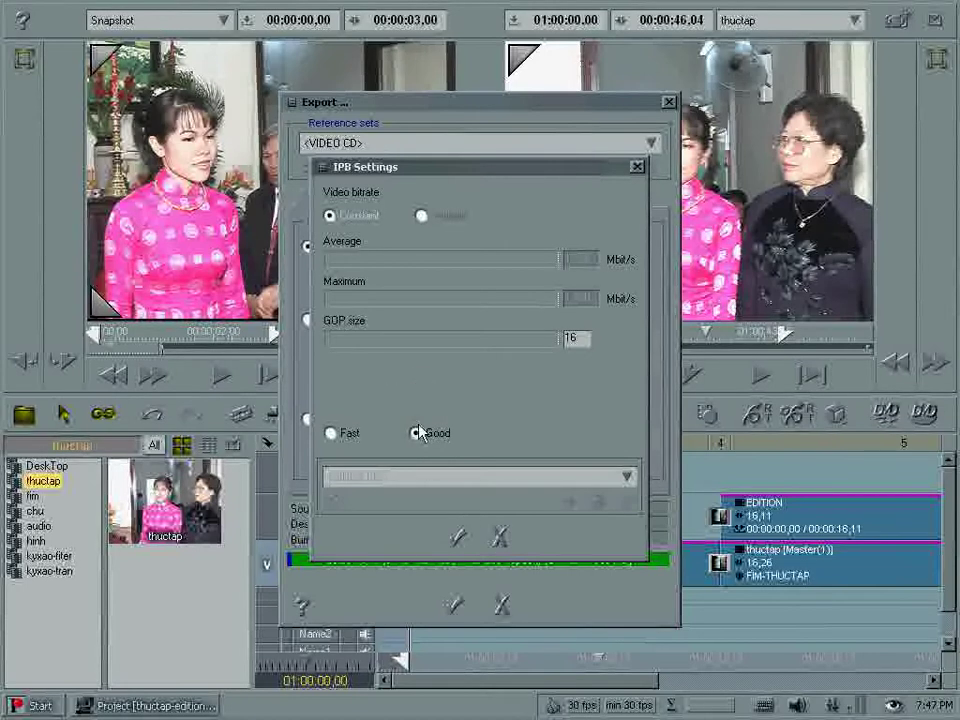
pyautogui.click(456, 538)
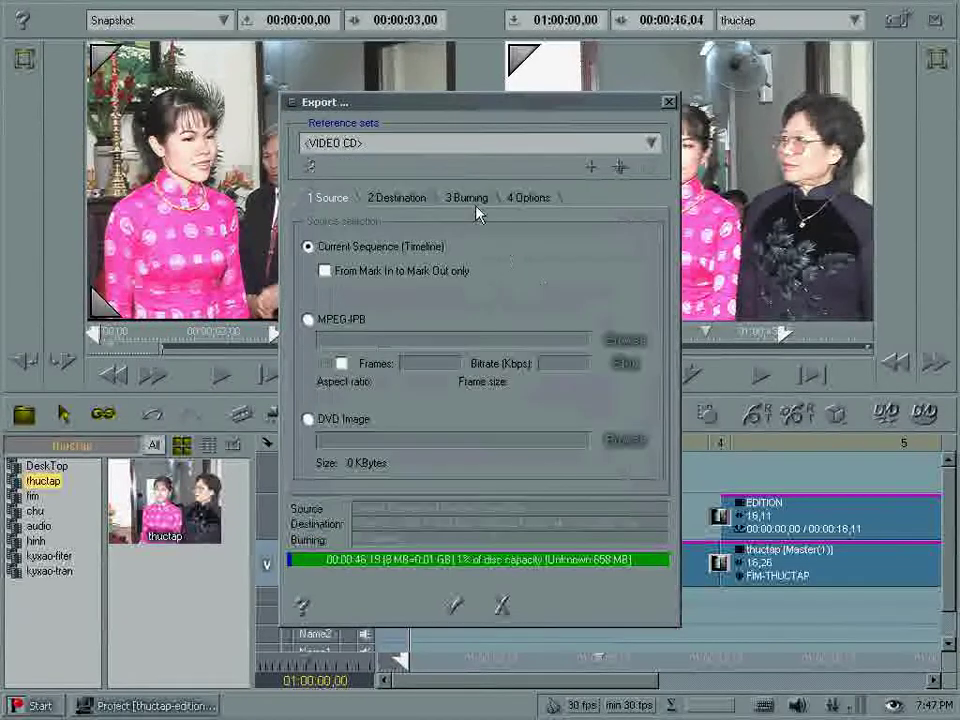
# Examine the Video CD burning settings, including the Don't burn option and the available burner speeds
pyautogui.click(465, 197)
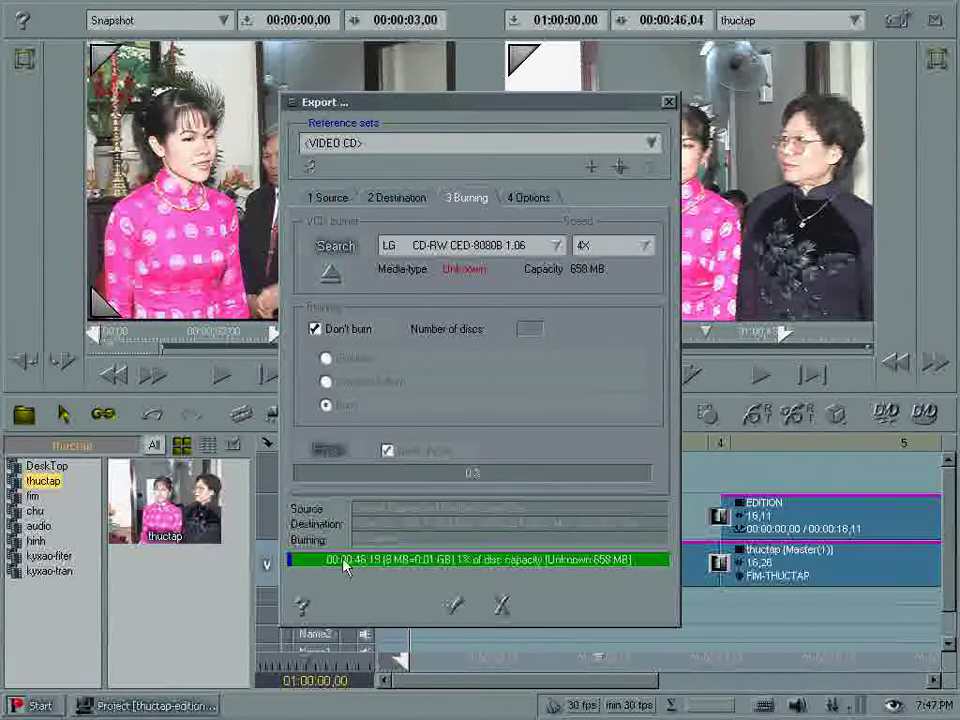
pyautogui.click(316, 330)
pyautogui.click(316, 330)
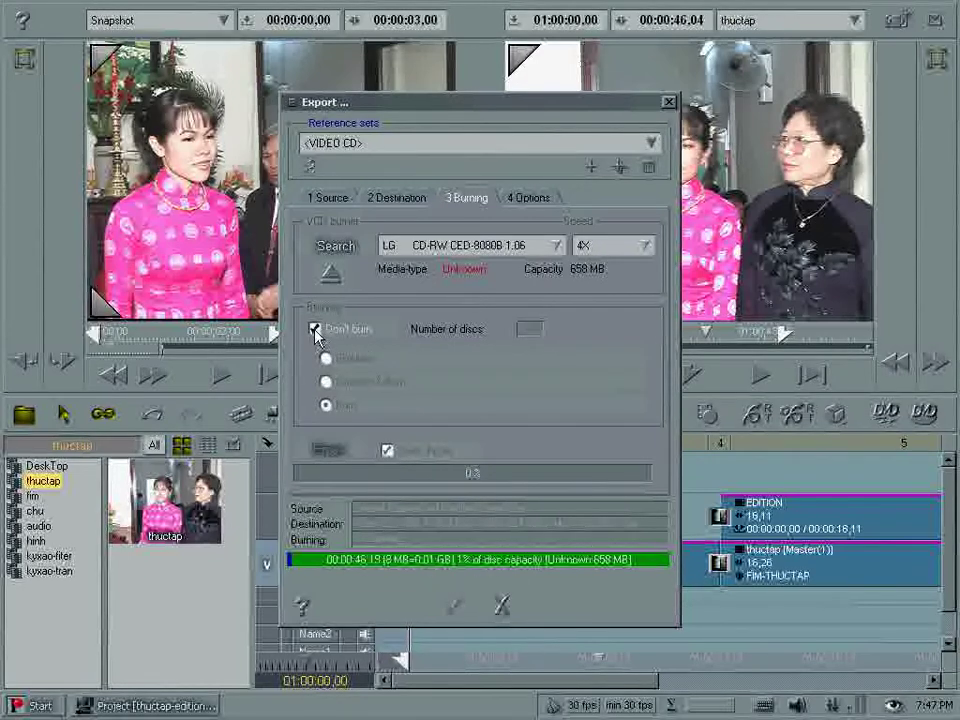
pyautogui.click(645, 245)
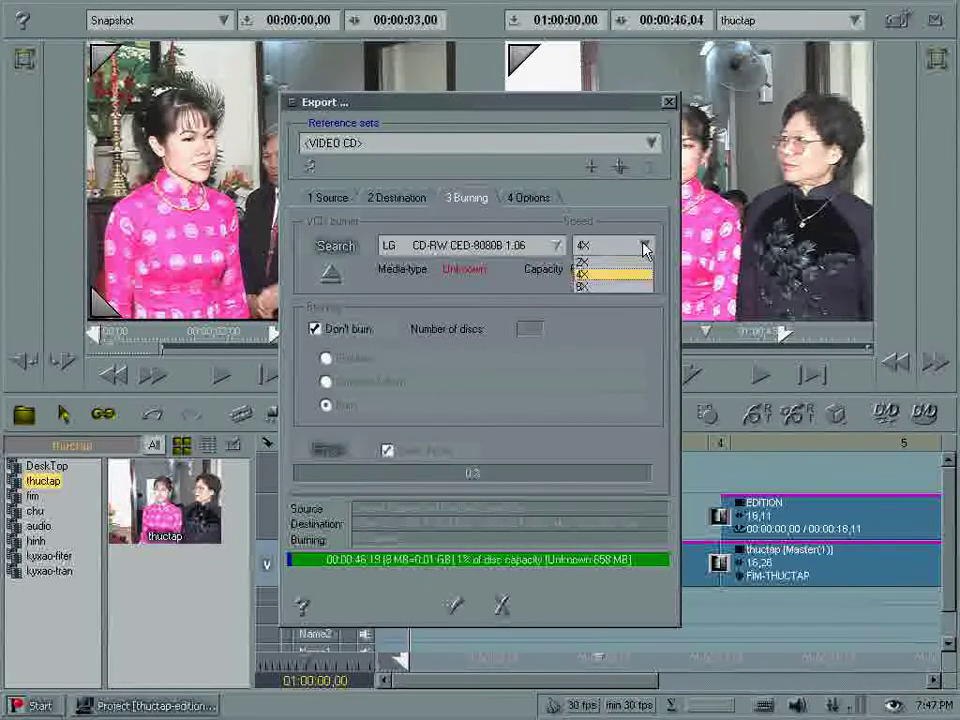
pyautogui.click(645, 246)
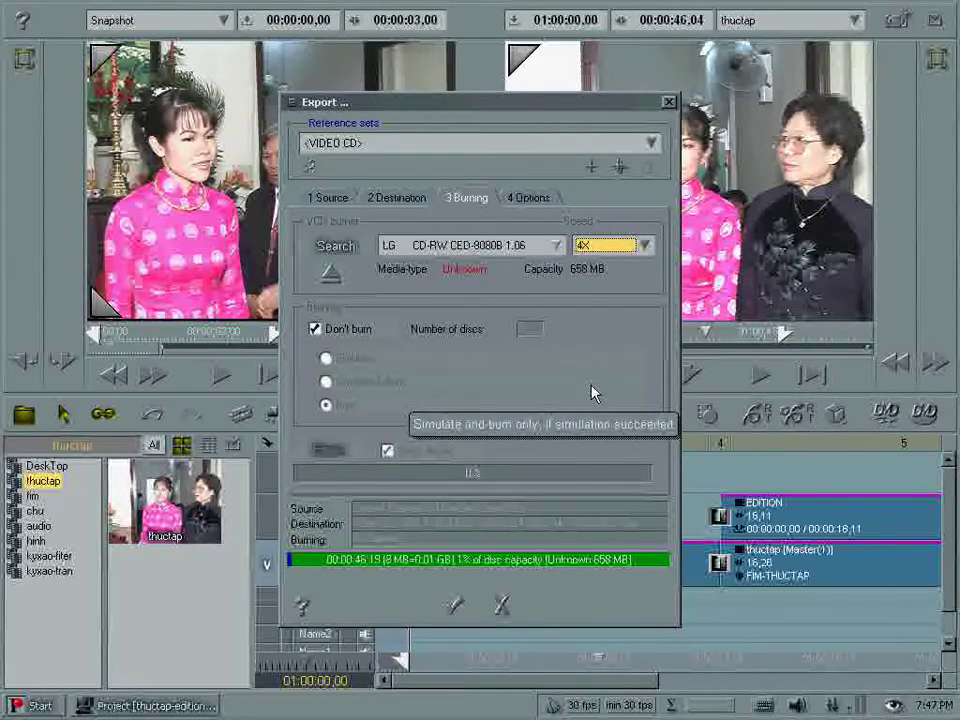
pyautogui.click(532, 200)
pyautogui.click(472, 201)
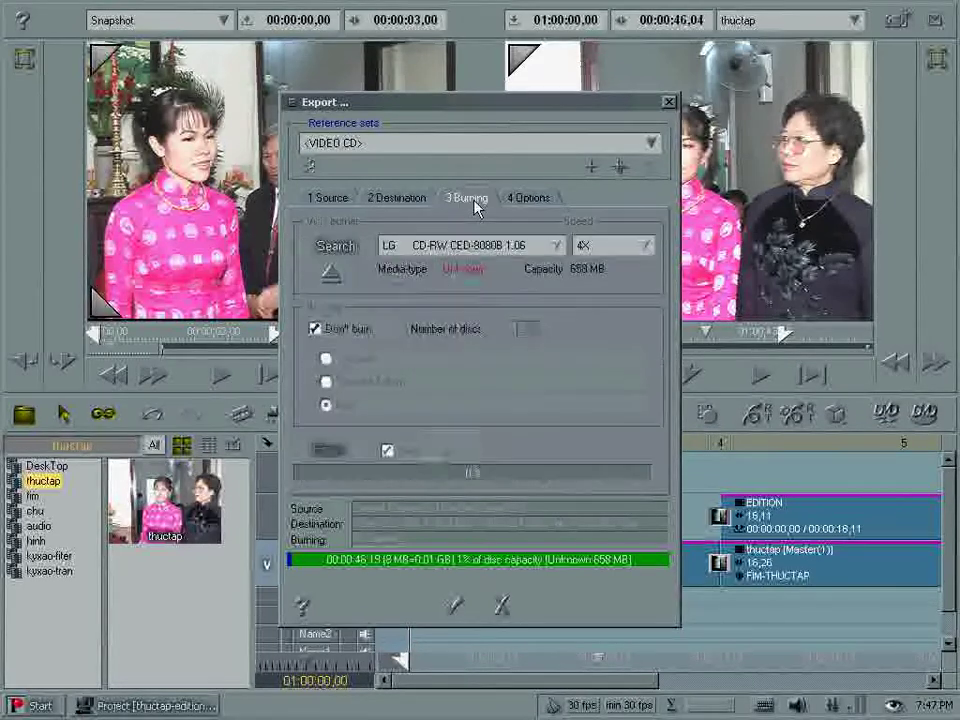
# Review the export's source selection and destination settings, and inspect the destination folder without changing it
pyautogui.click(313, 200)
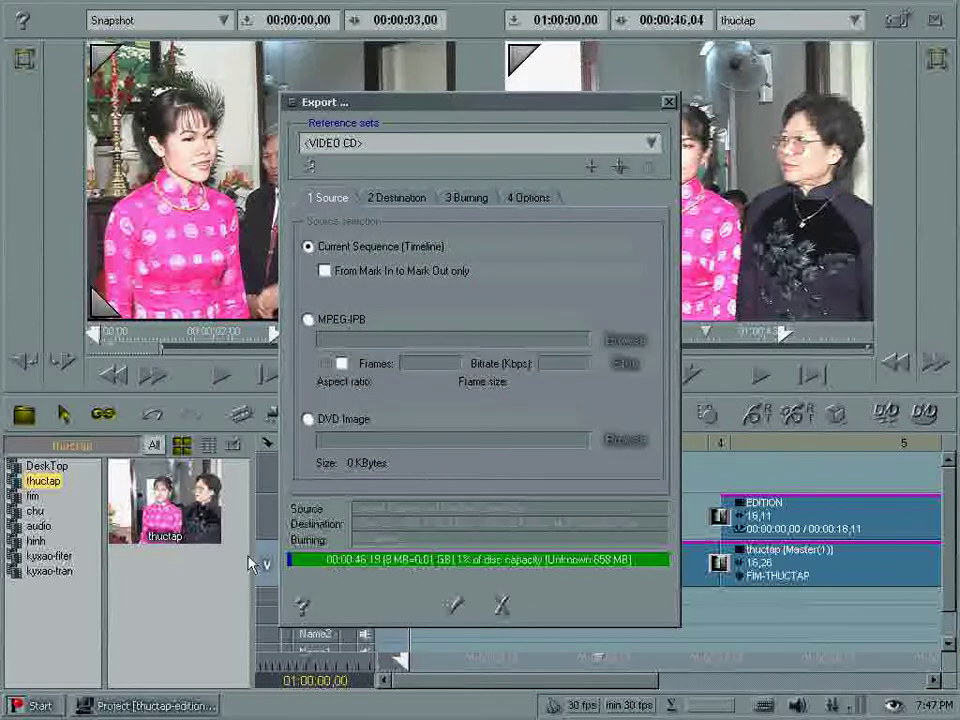
pyautogui.click(420, 200)
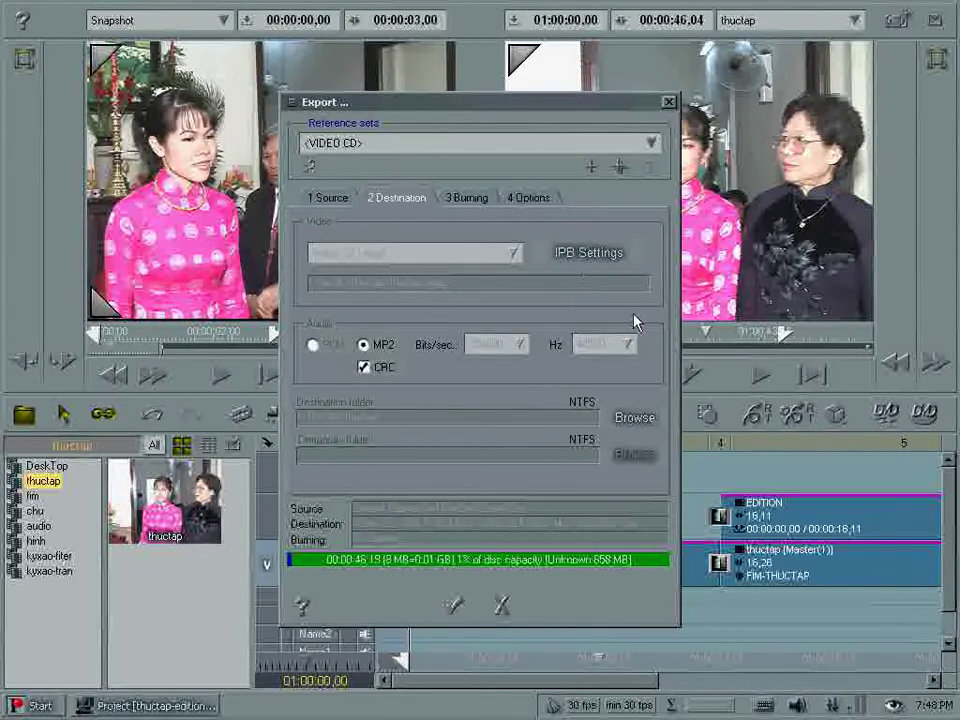
pyautogui.click(630, 420)
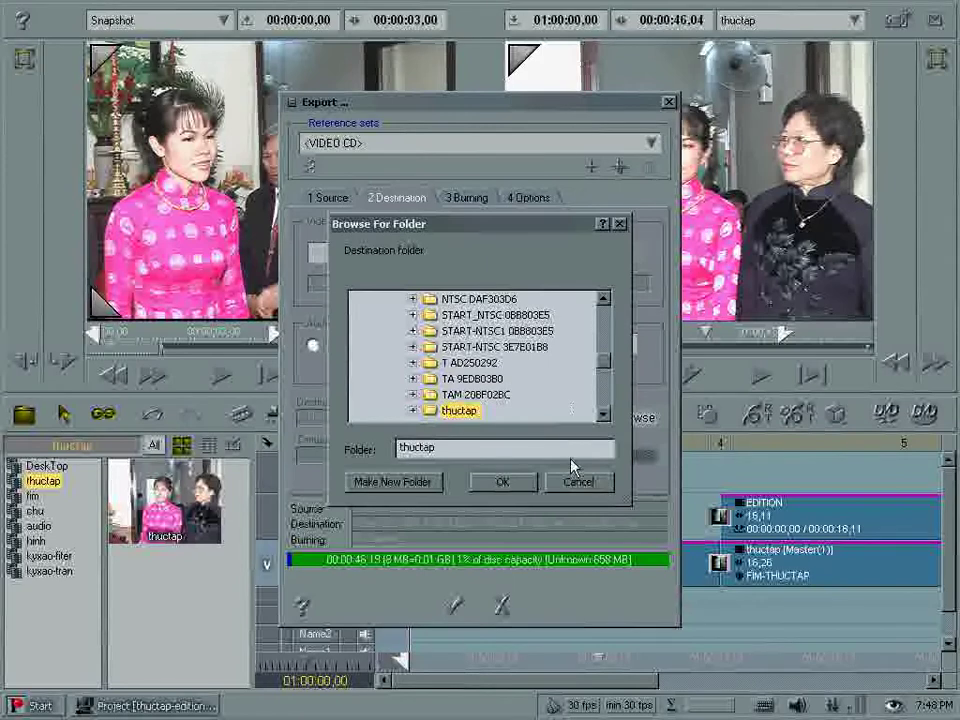
pyautogui.click(597, 488)
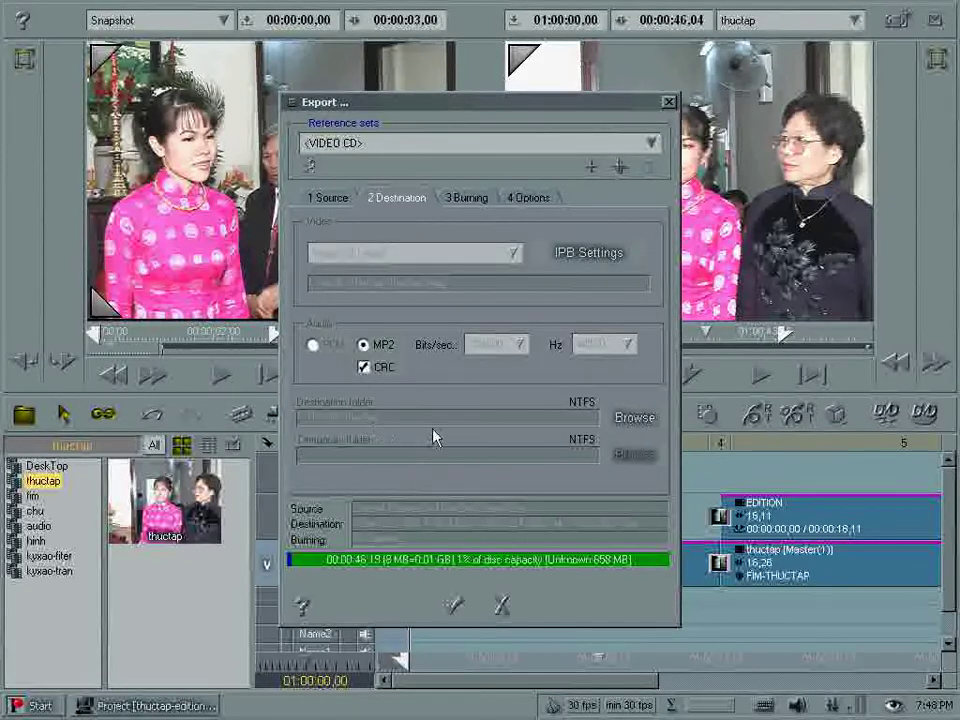
# Switch the export to the DVD VOB 1 reference set and inspect its IPB bitrate settings
pyautogui.click(648, 147)
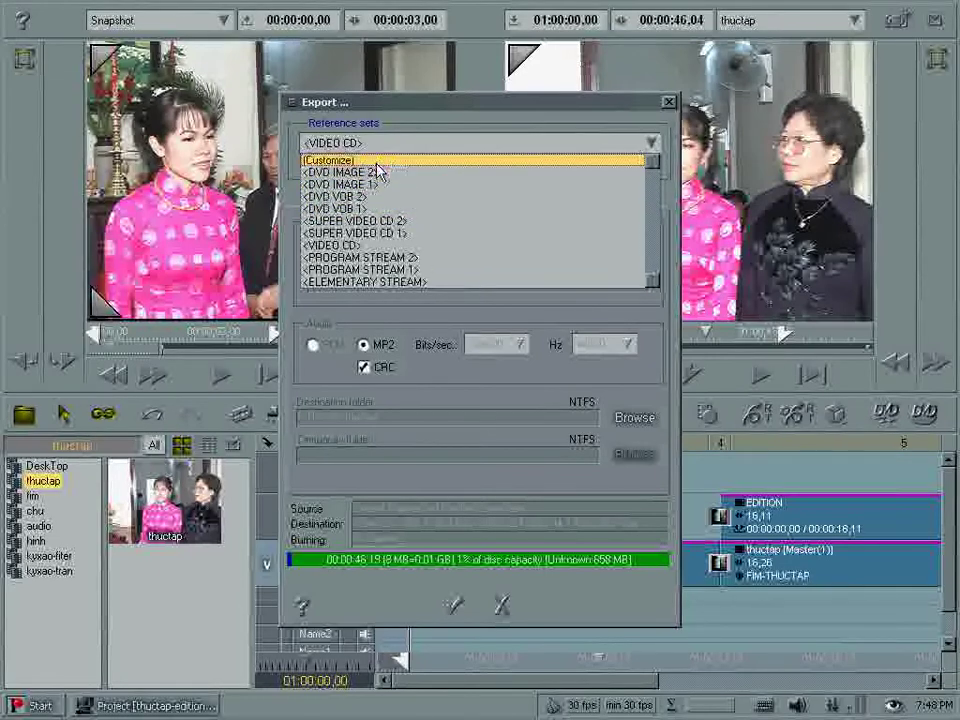
pyautogui.click(350, 212)
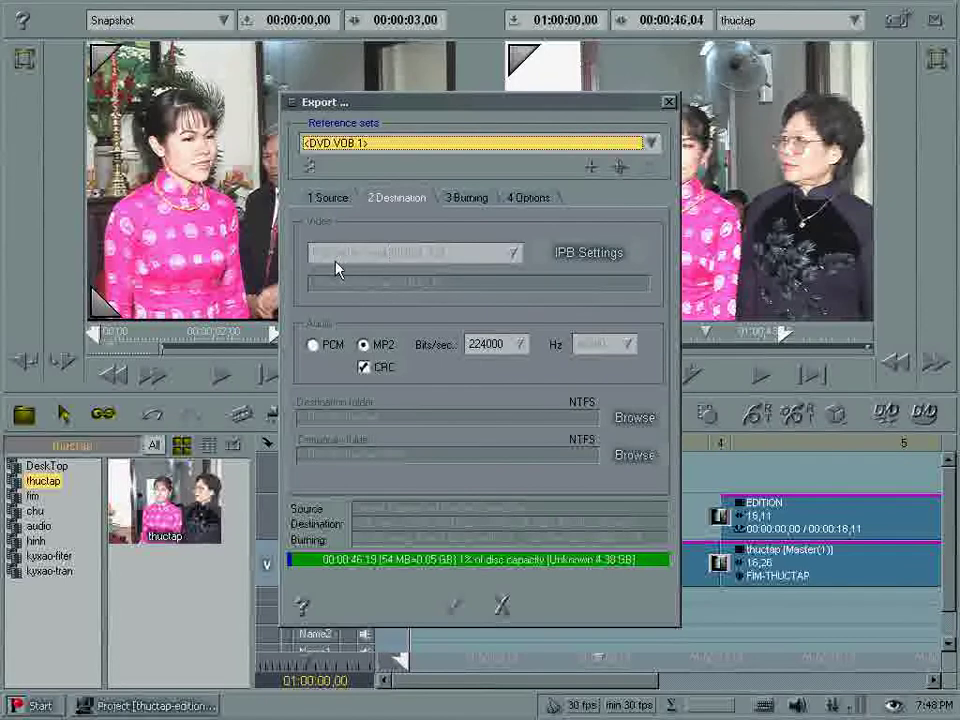
pyautogui.click(589, 252)
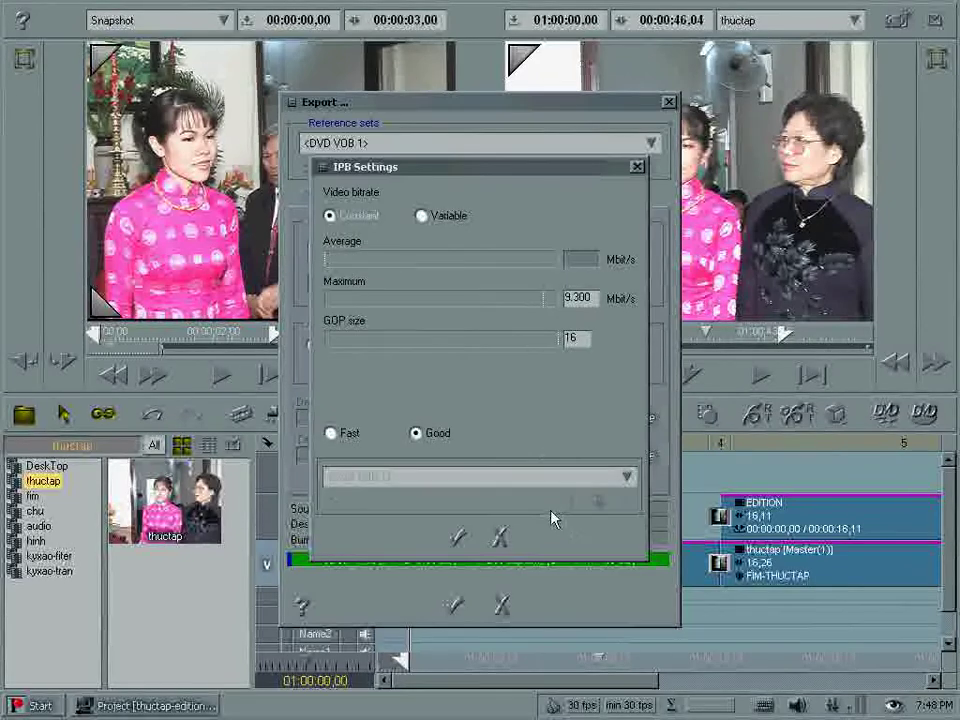
pyautogui.click(499, 537)
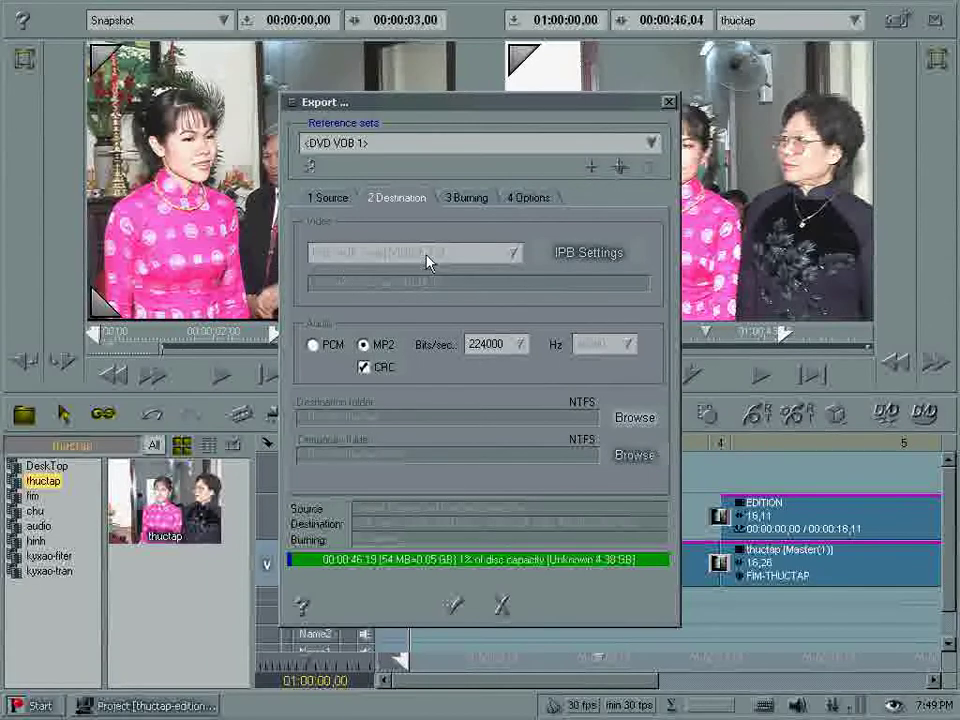
# Try the DVD IMAGE 2 reference set, compare constant and variable video bitrate, and close the export without running it
pyautogui.click(652, 144)
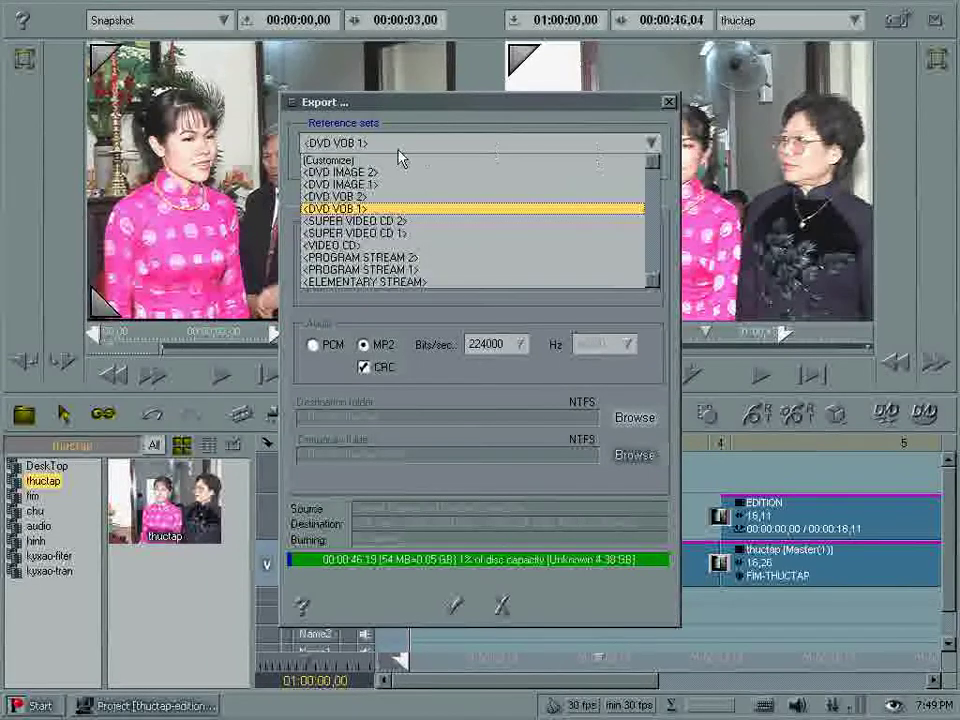
pyautogui.click(400, 171)
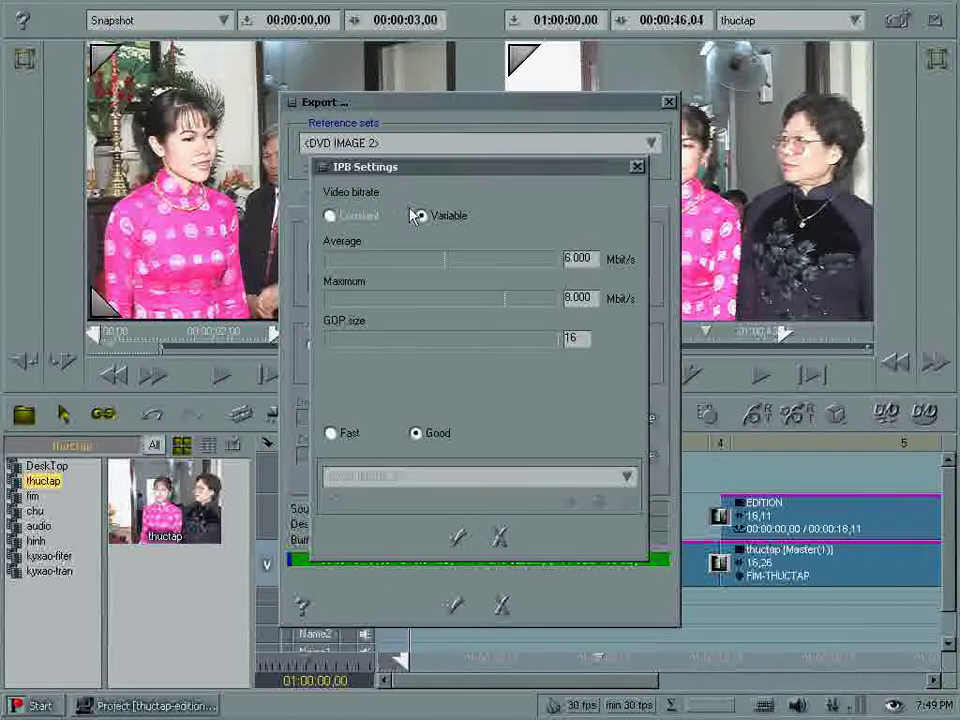
pyautogui.click(330, 215)
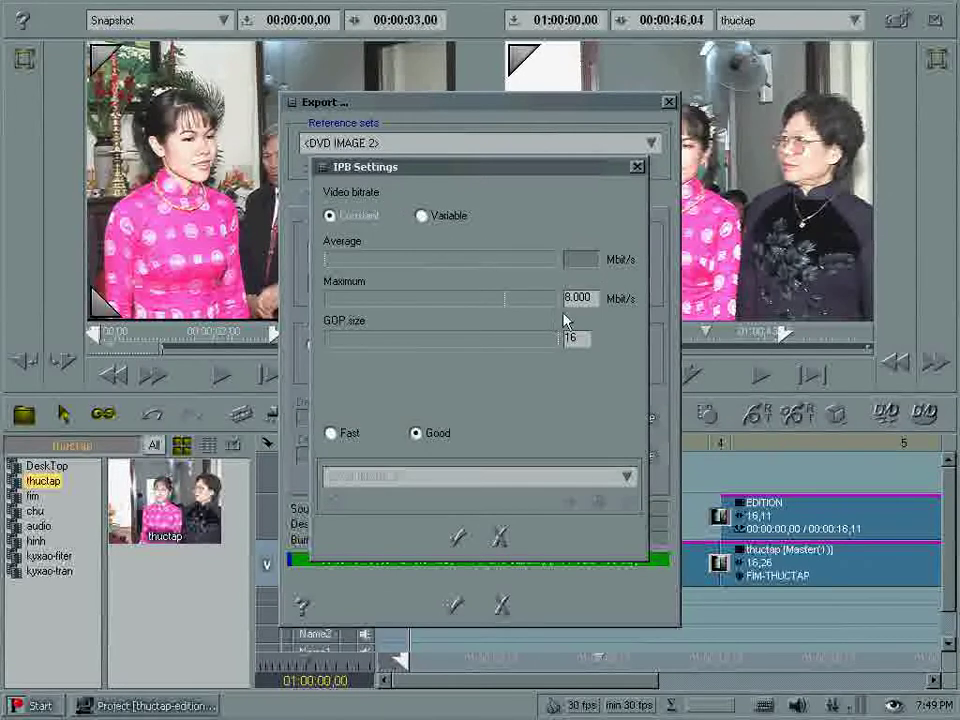
pyautogui.click(421, 215)
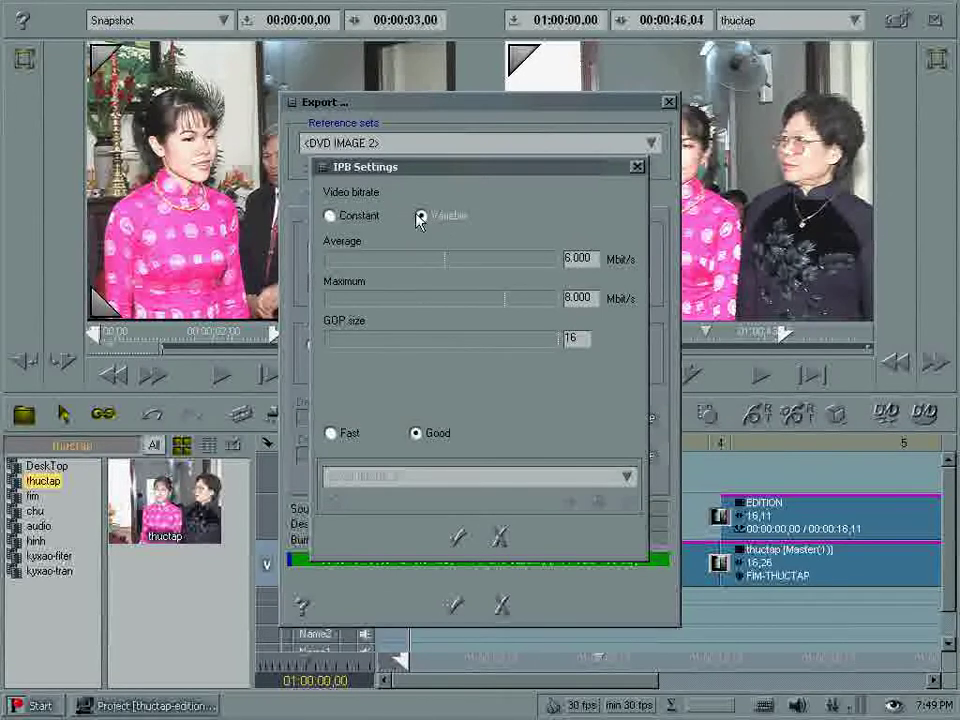
pyautogui.click(330, 215)
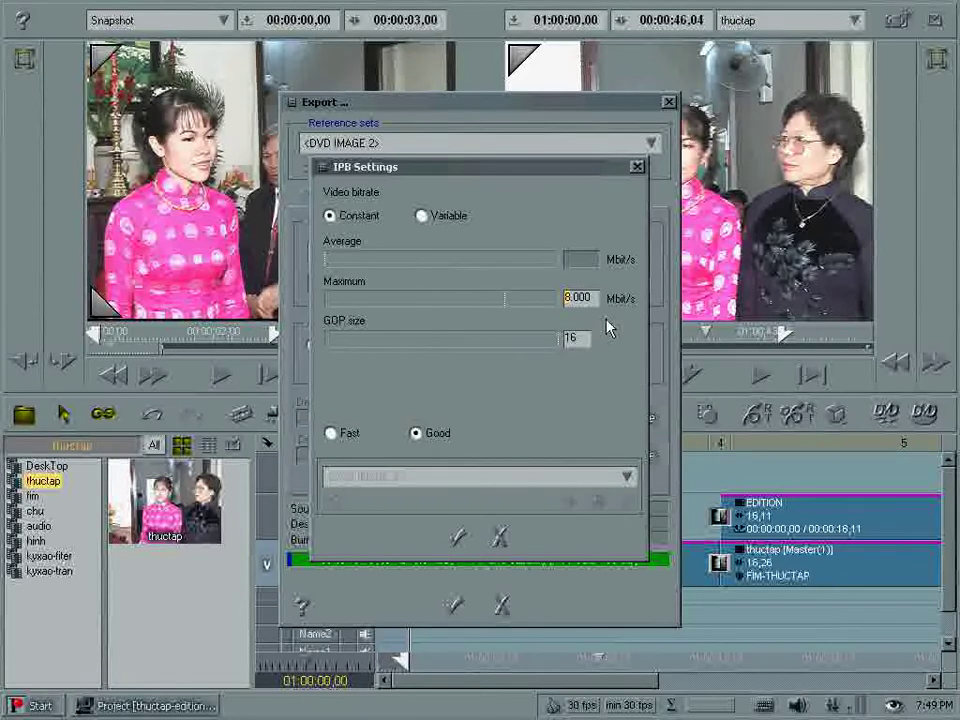
pyautogui.click(501, 539)
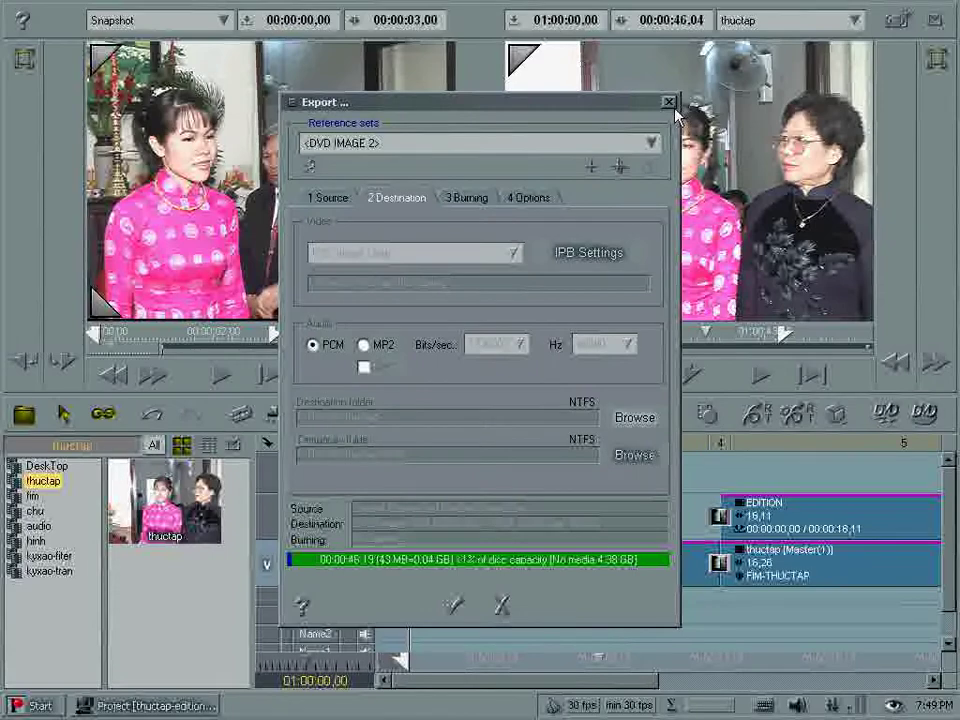
pyautogui.click(668, 102)
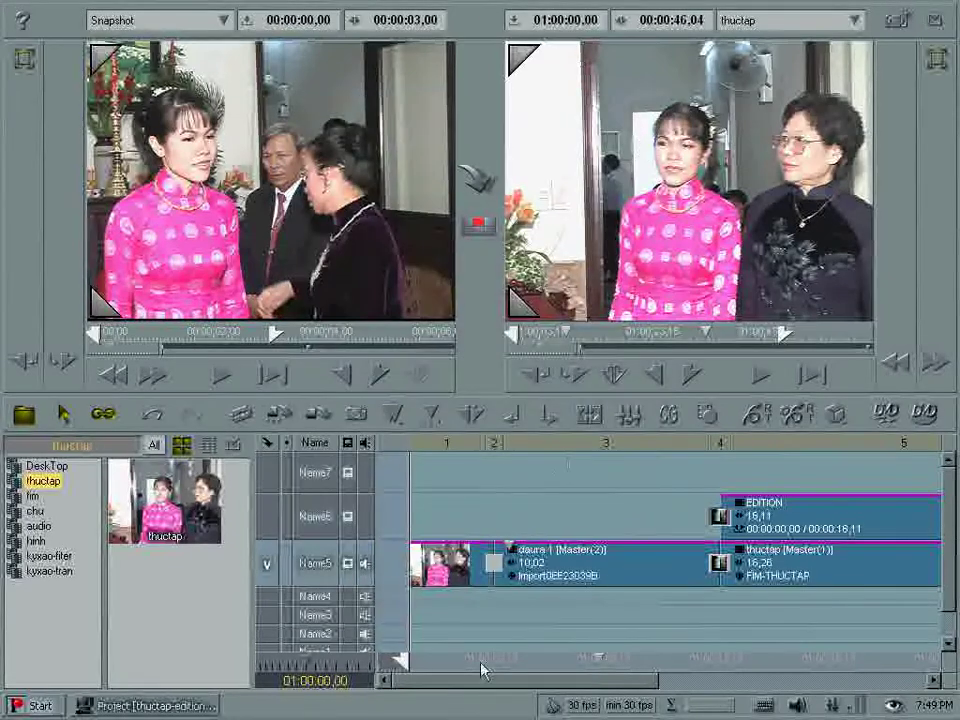
# Open the DVD menu templates with the playline at the sequence start and the end of the fim rack displayed
pyautogui.moveTo(444, 675); pyautogui.dragTo(404, 660)
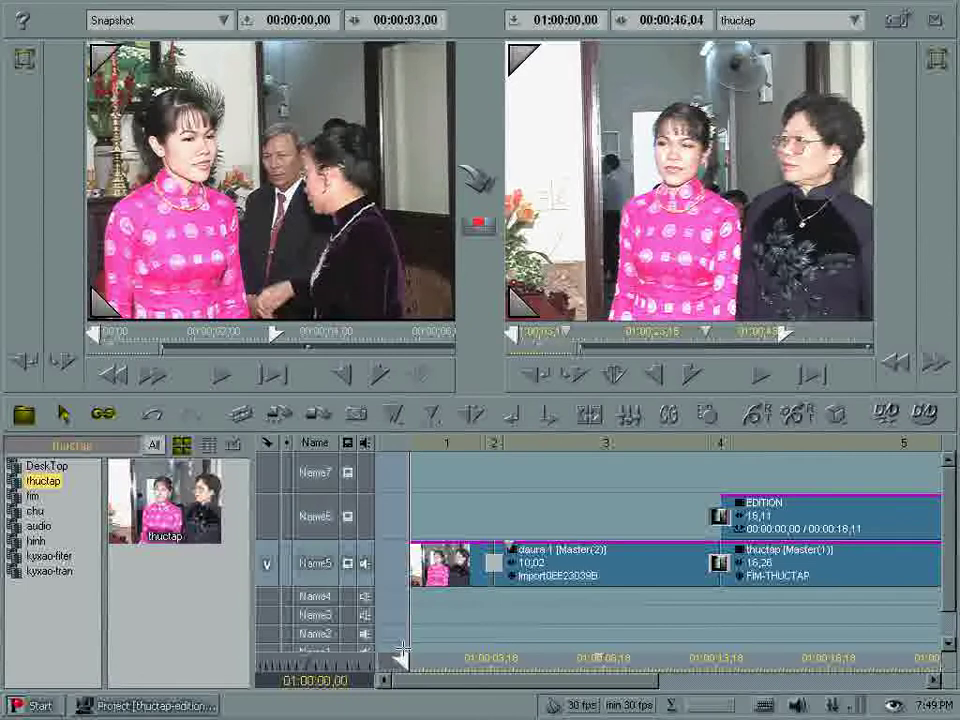
pyautogui.click(33, 497)
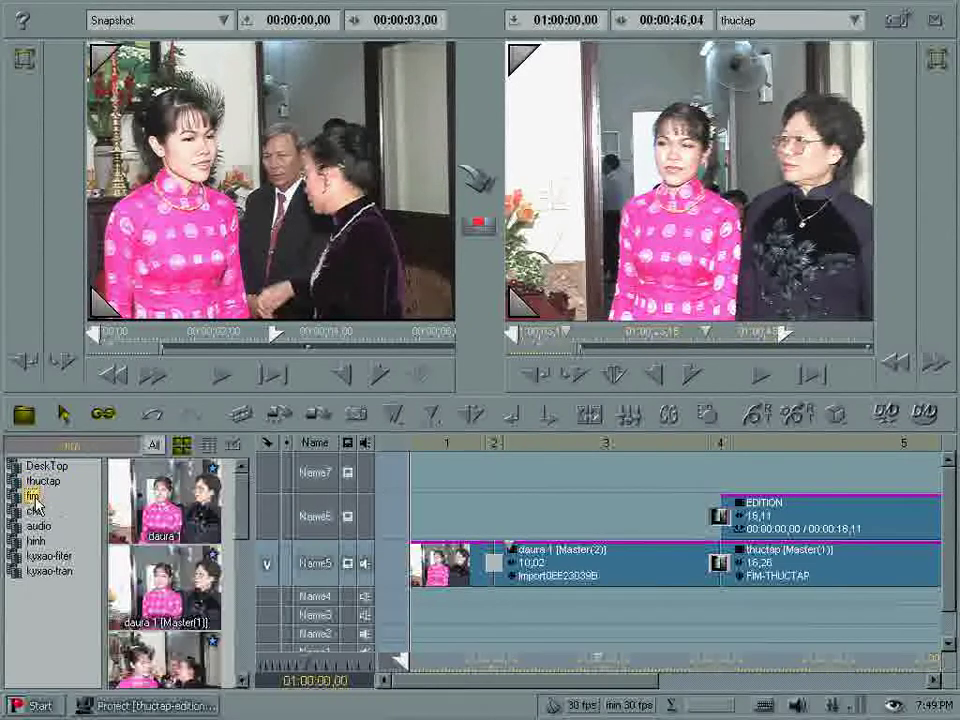
pyautogui.moveTo(245, 517); pyautogui.dragTo(246, 643)
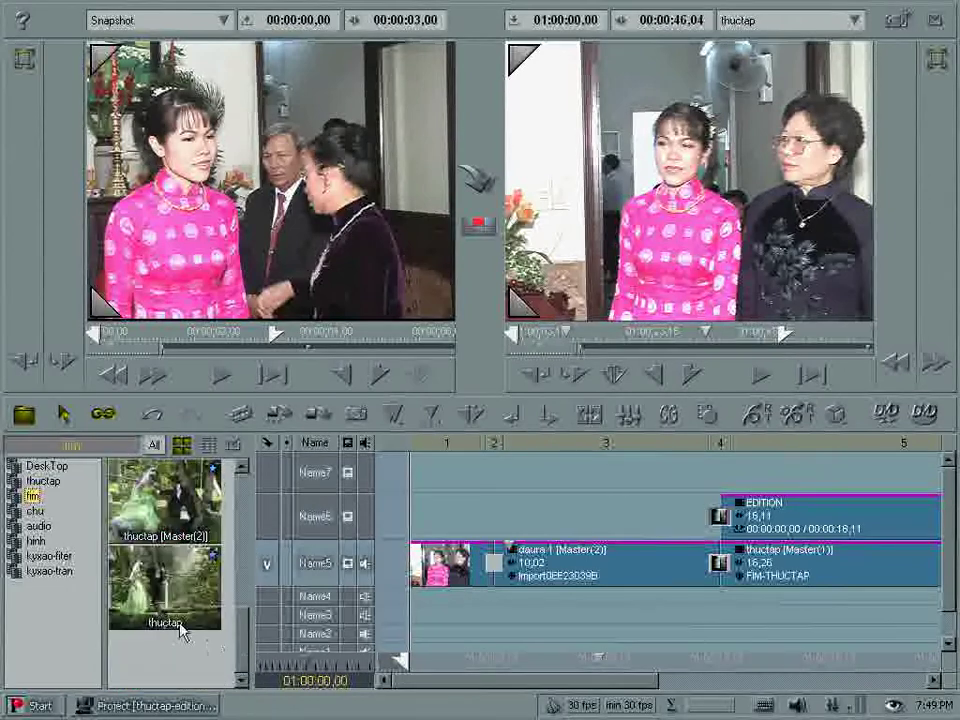
pyautogui.click(883, 414)
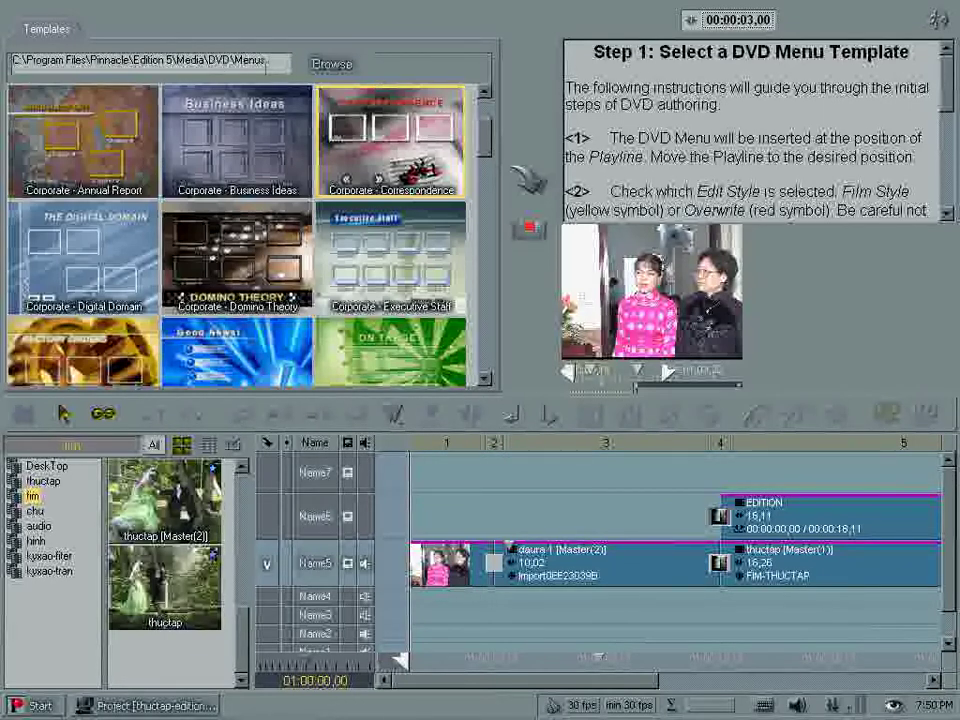
# Browse the DVD menu templates and insert a menu from the Corporate - Correspondence template at the playline
pyautogui.moveTo(490, 146); pyautogui.dragTo(472, 274)
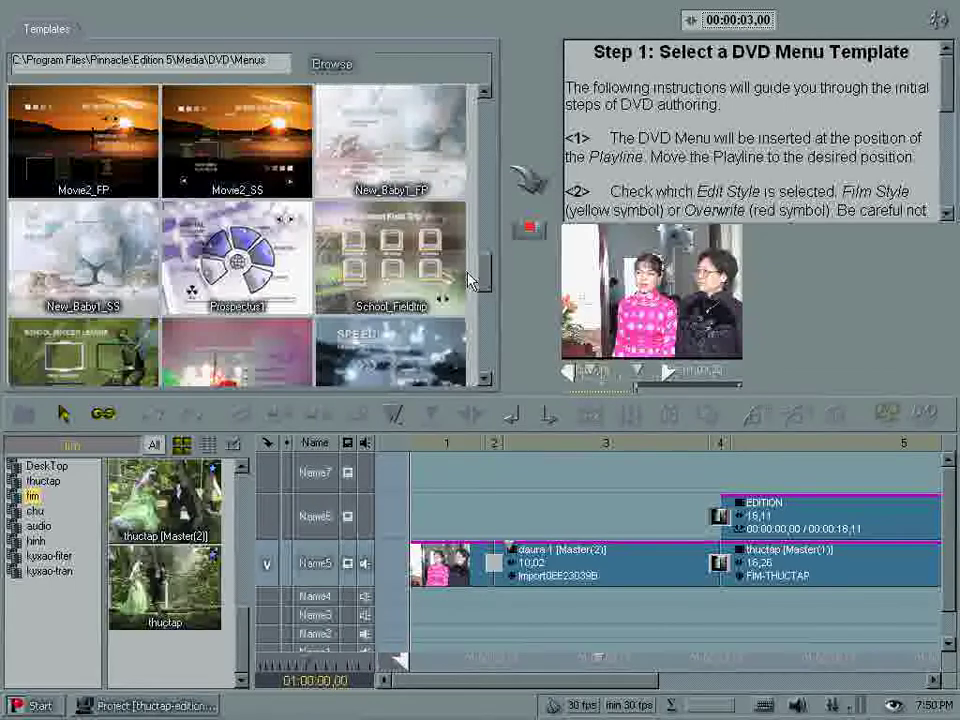
pyautogui.moveTo(471, 274); pyautogui.dragTo(469, 150)
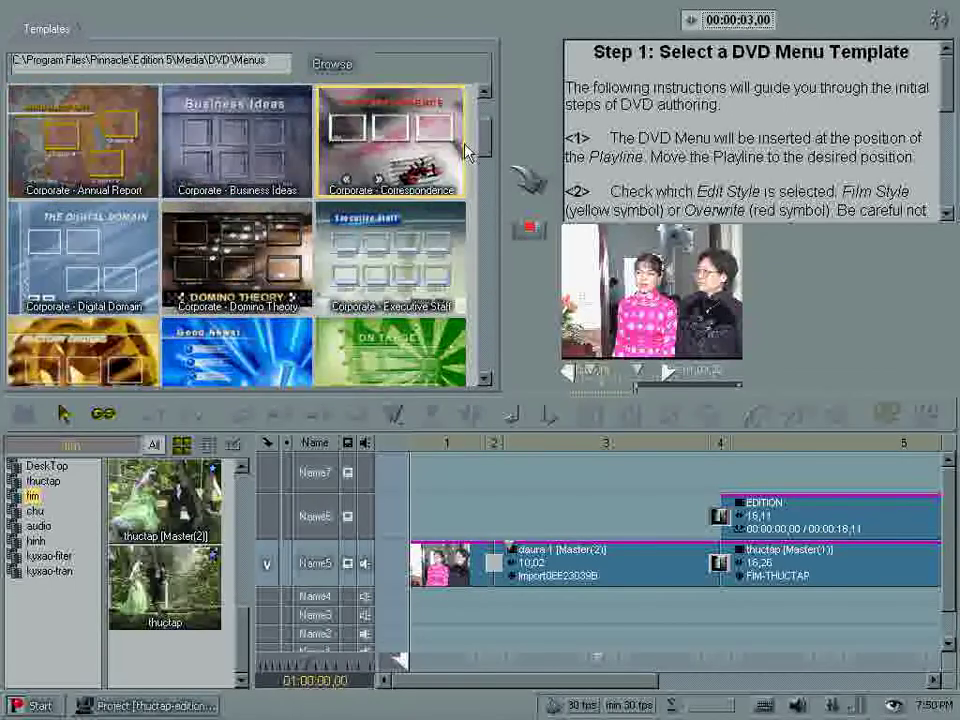
pyautogui.doubleClick(379, 137)
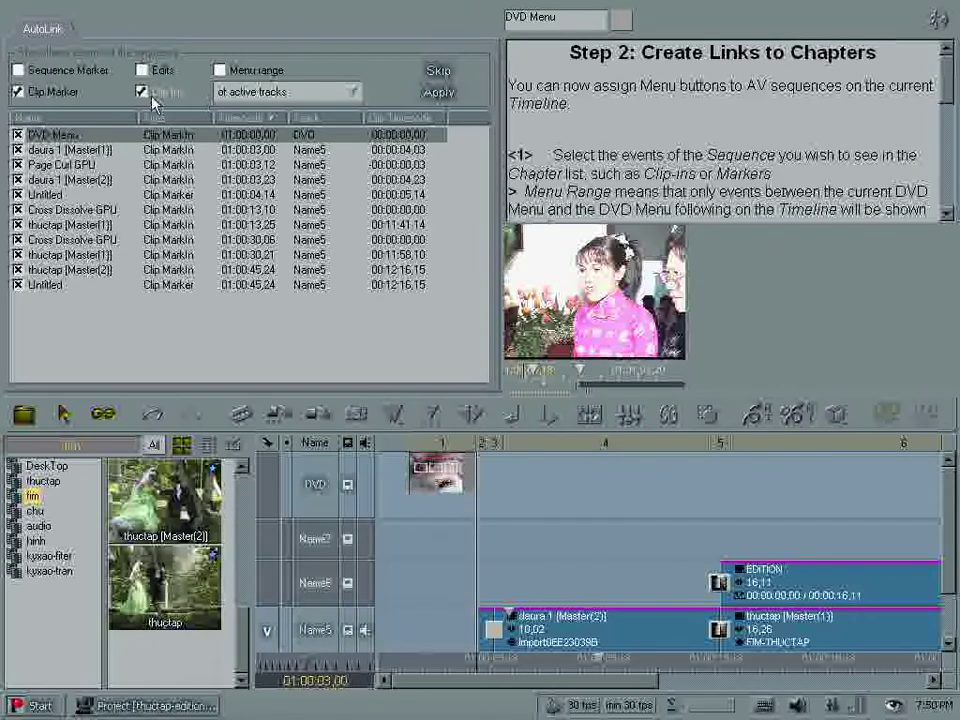
# Exclude the DVD Menu entry from the chapter list and link the remaining clip-ins and clip markers to the menu buttons
pyautogui.click(18, 135)
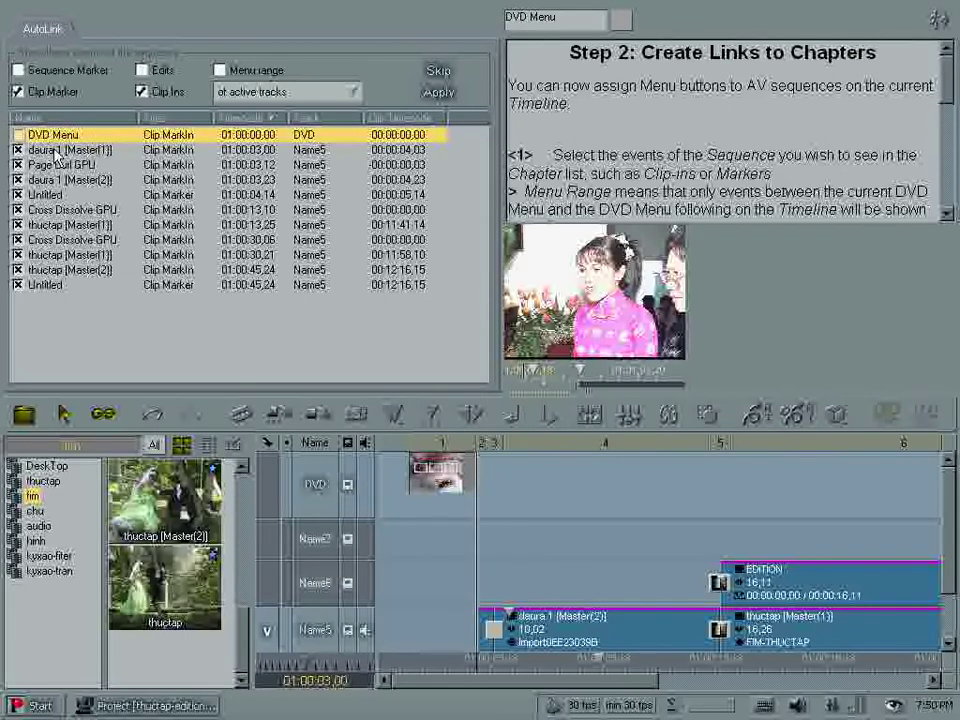
pyautogui.click(440, 93)
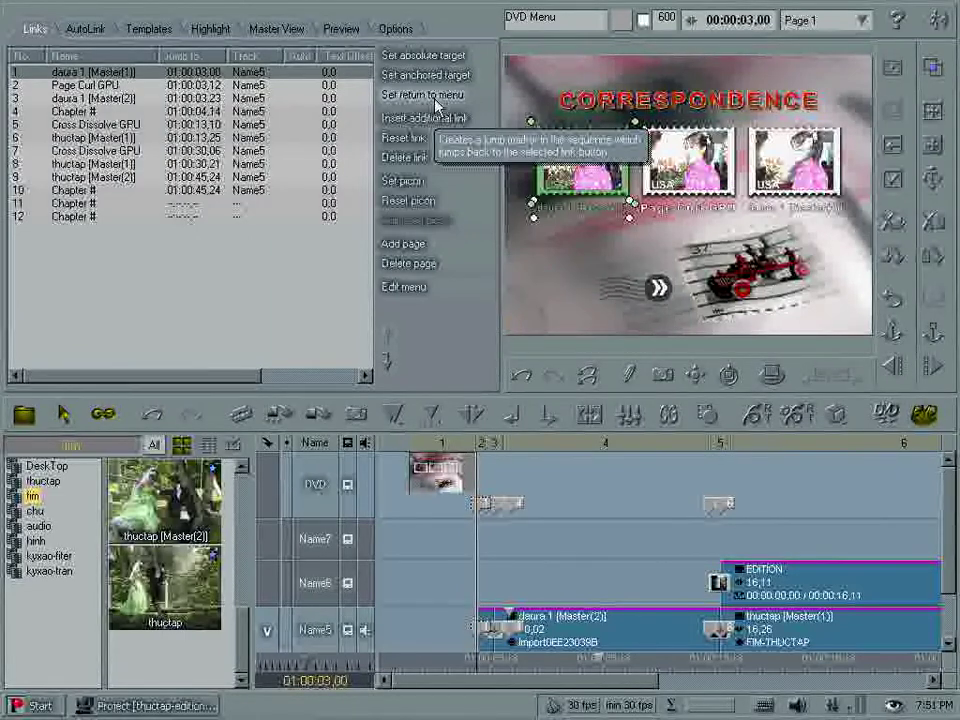
pyautogui.click(86, 31)
pyautogui.click(30, 26)
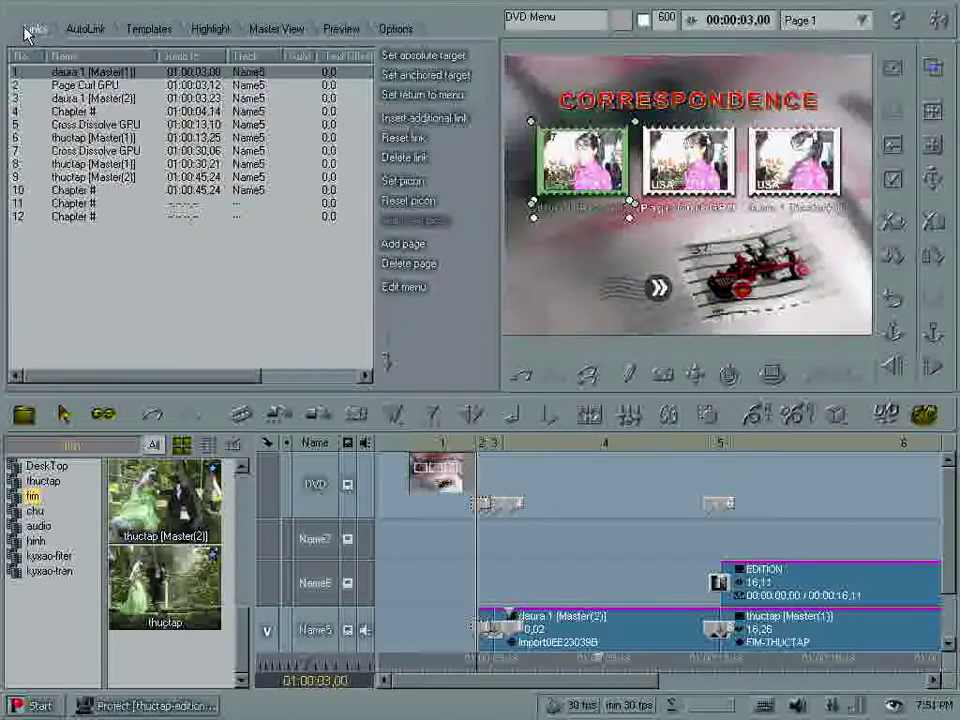
# Reopen the automatic linking list, include the DVD Menu entry again, and compare the events with Clip Marker and Sequence Marker toggled
pyautogui.click(80, 30)
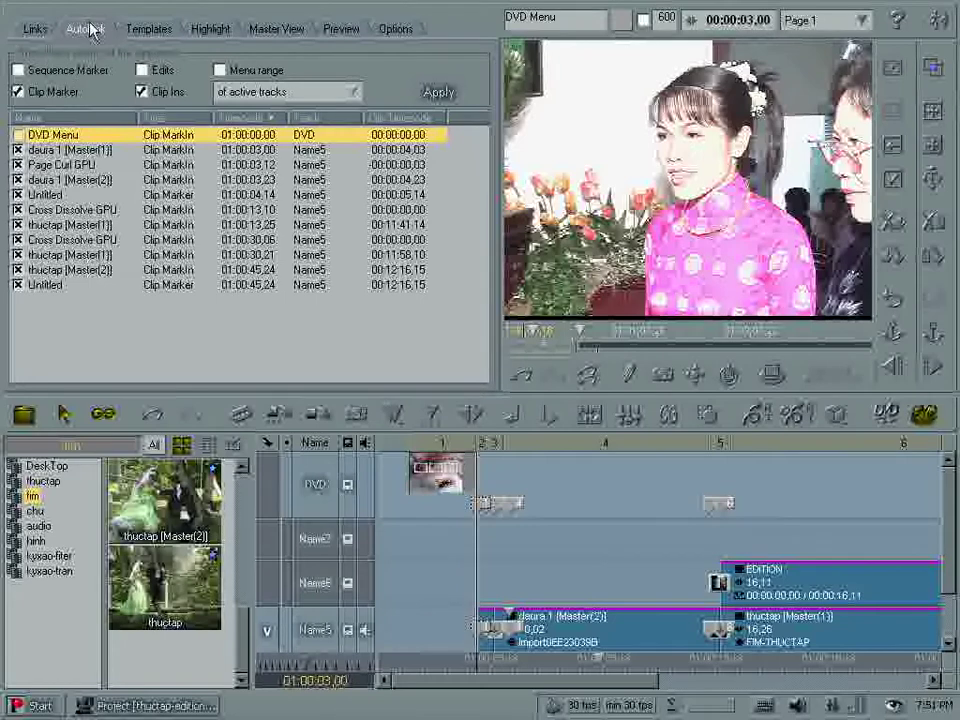
pyautogui.click(18, 136)
pyautogui.click(17, 91)
pyautogui.click(17, 70)
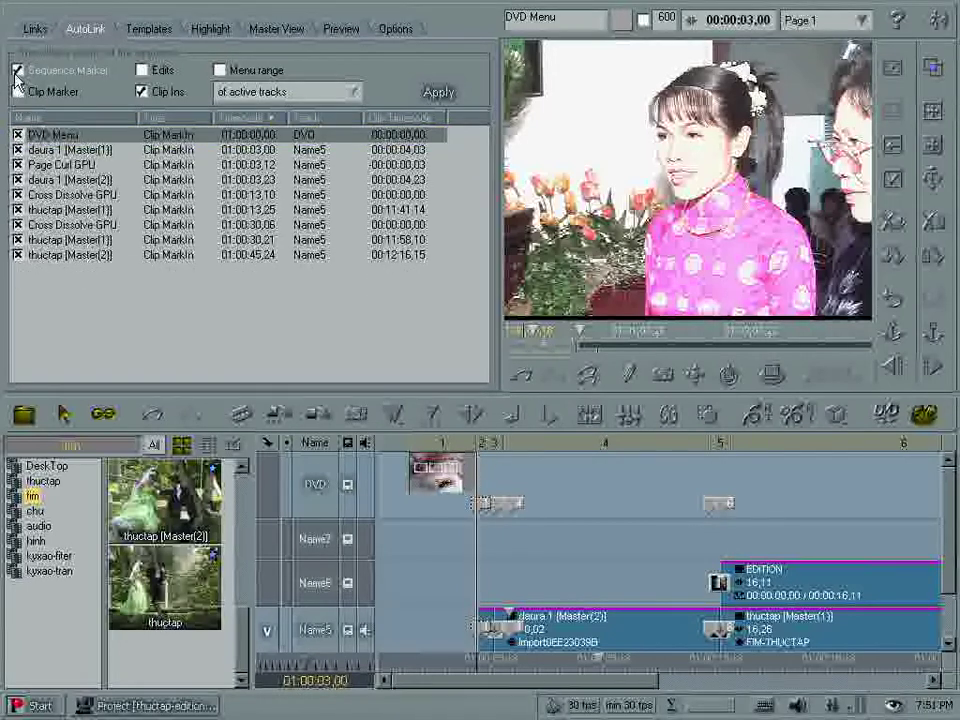
pyautogui.click(17, 91)
pyautogui.click(17, 70)
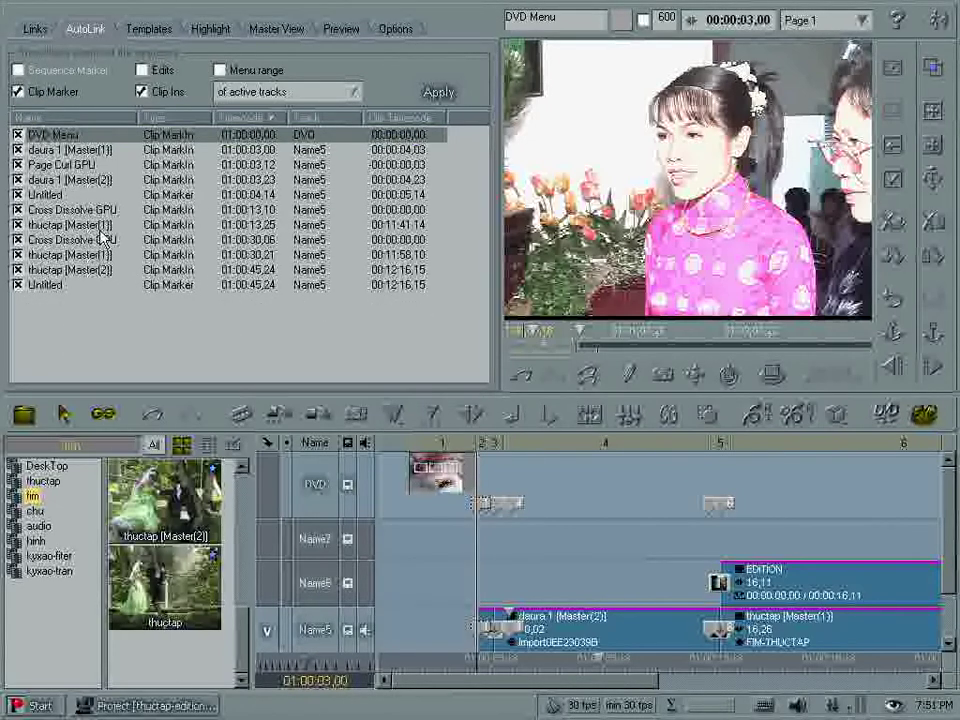
# List only the clip markers as chapter candidates and check where each one lies on the timeline
pyautogui.click(143, 91)
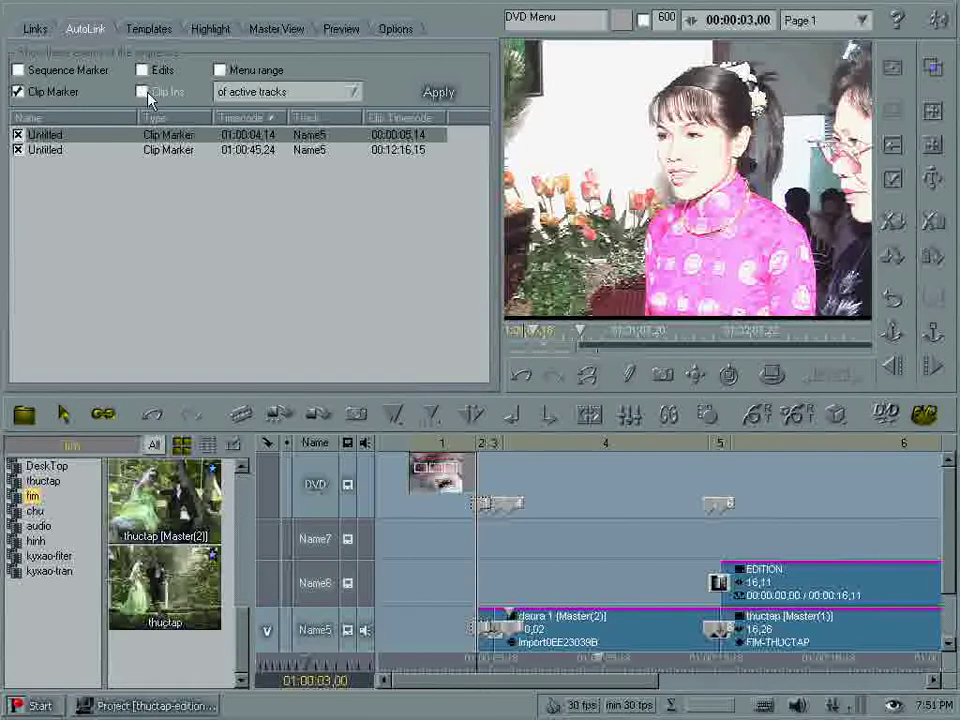
pyautogui.click(142, 92)
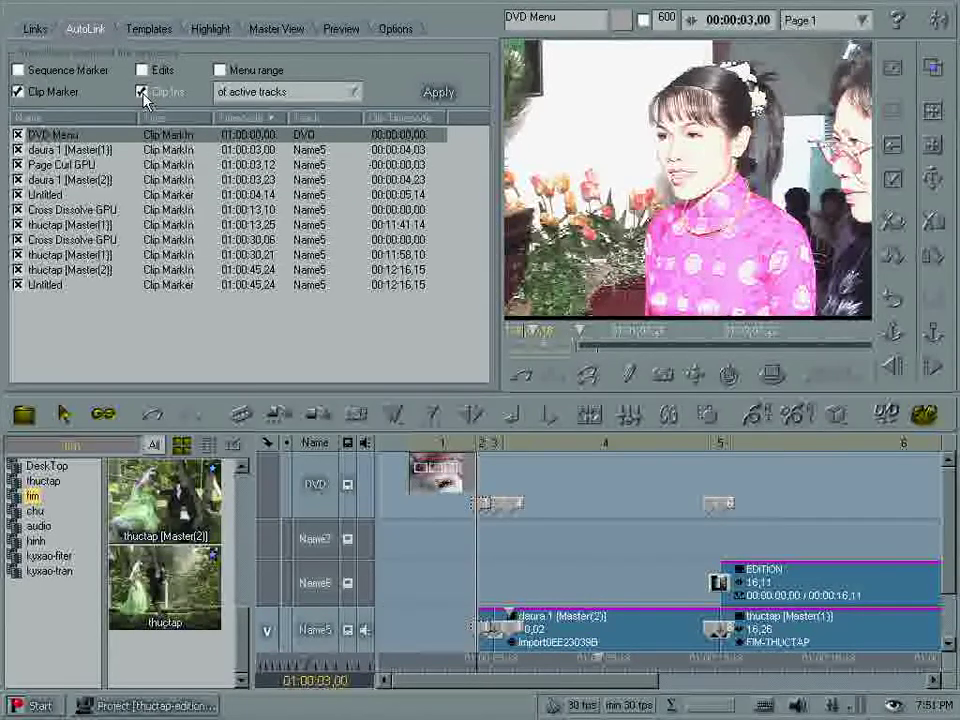
pyautogui.click(142, 92)
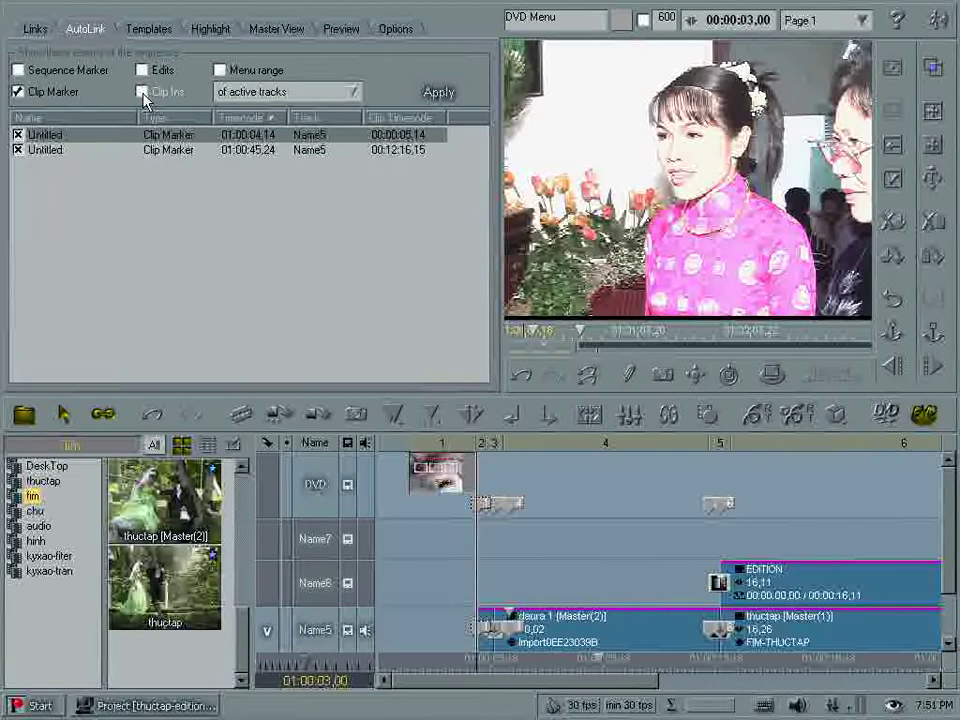
pyautogui.click(50, 158)
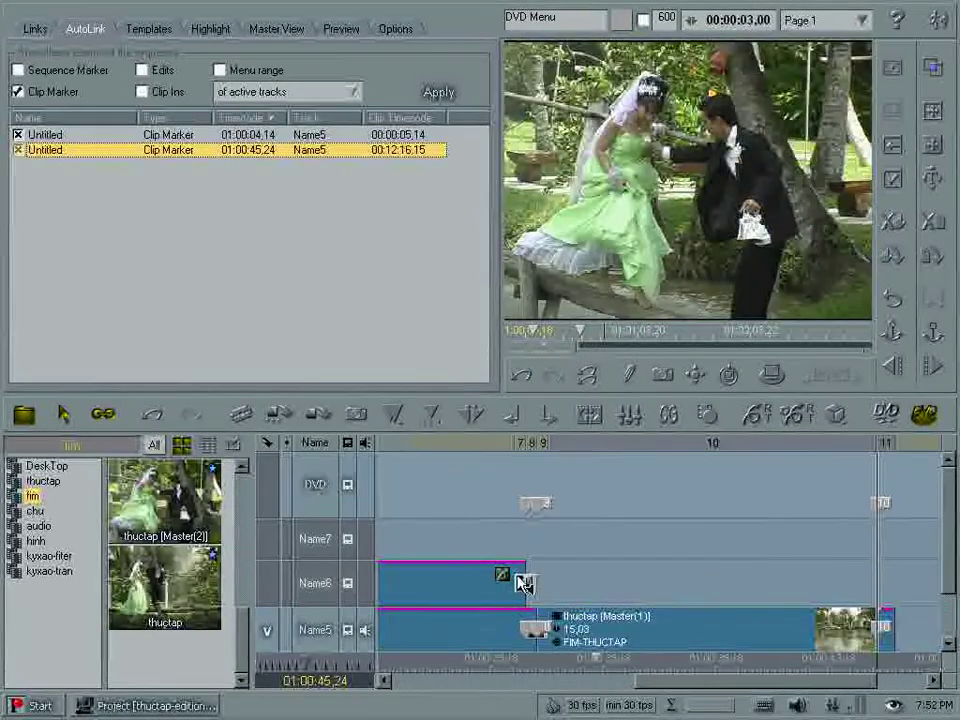
pyautogui.moveTo(727, 681); pyautogui.dragTo(560, 681)
pyautogui.click(600, 658)
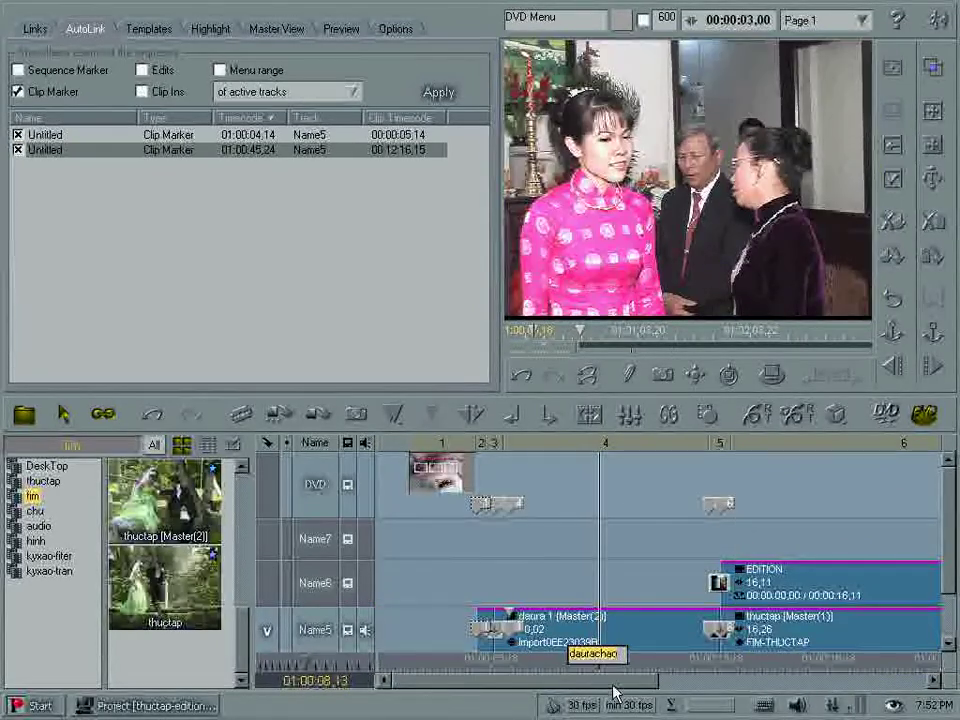
pyautogui.click(55, 137)
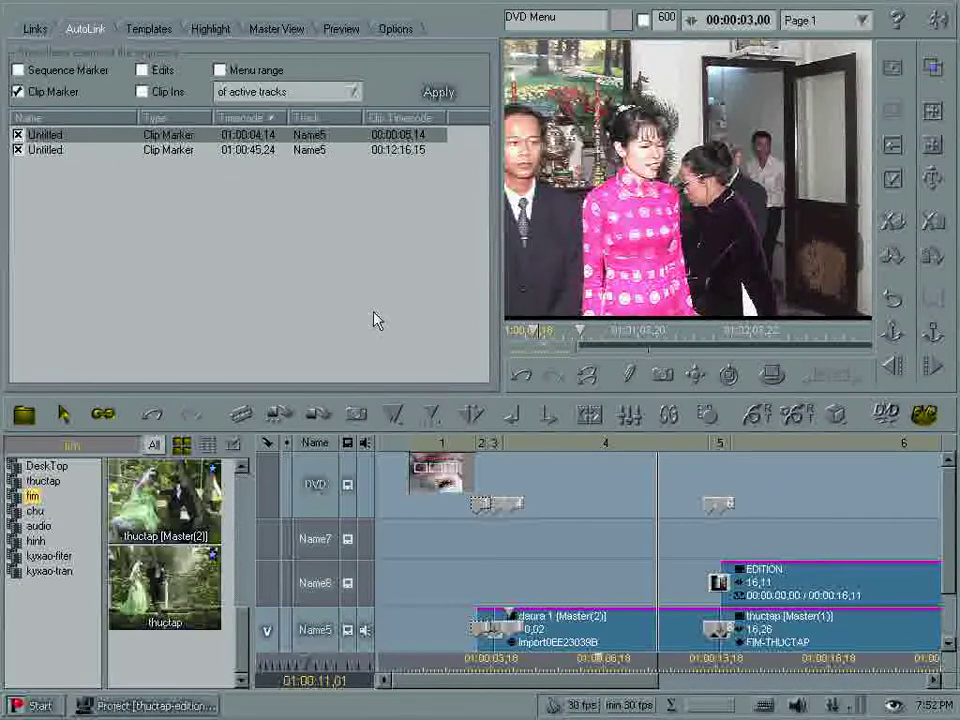
# Compare the chapter candidates with Clip Ins and Clip Marker switched on and off, ending with both included
pyautogui.click(143, 92)
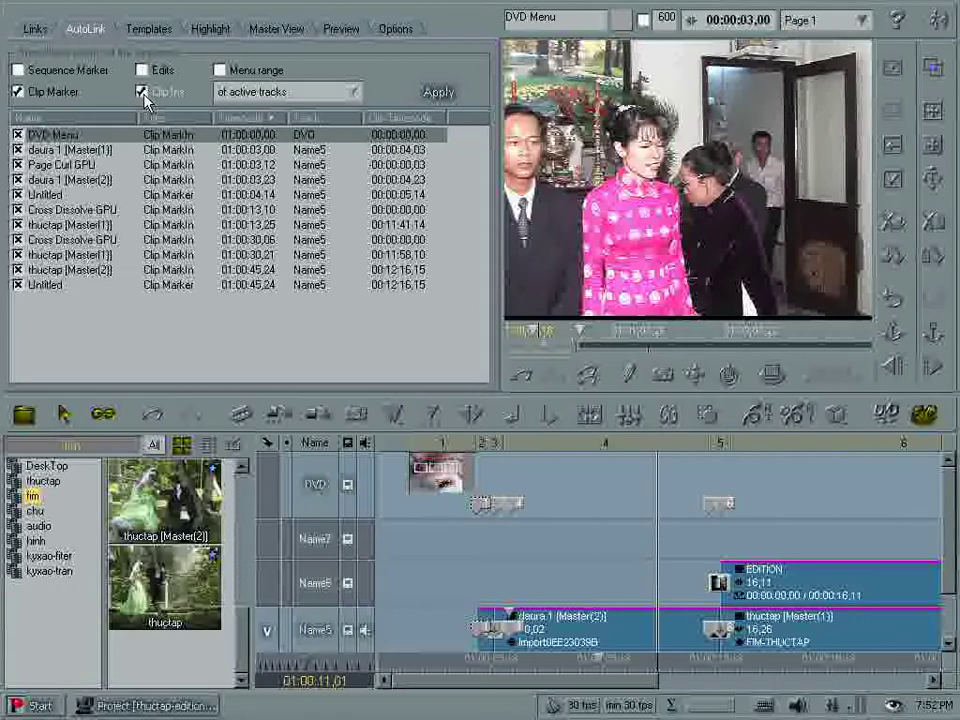
pyautogui.click(19, 91)
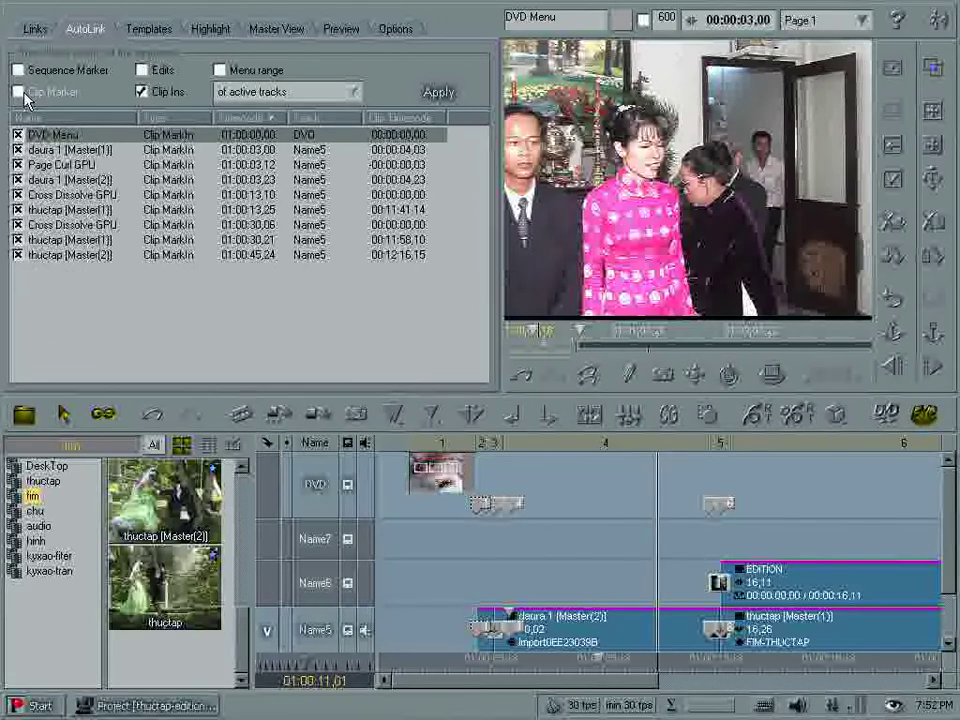
pyautogui.click(19, 91)
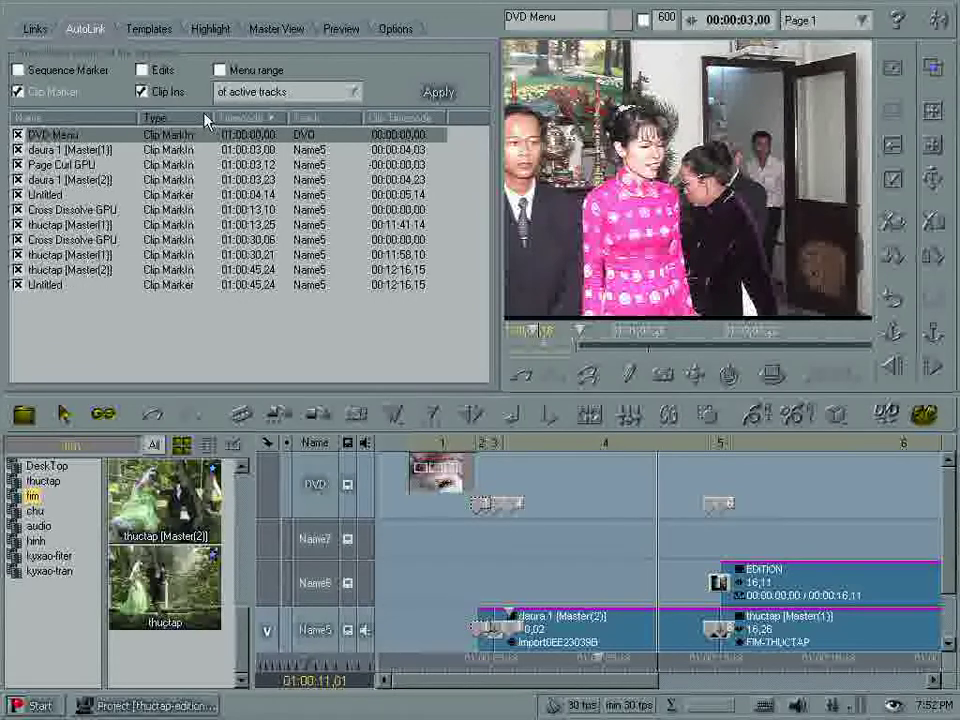
pyautogui.click(141, 93)
pyautogui.click(141, 93)
pyautogui.click(141, 93)
pyautogui.click(141, 93)
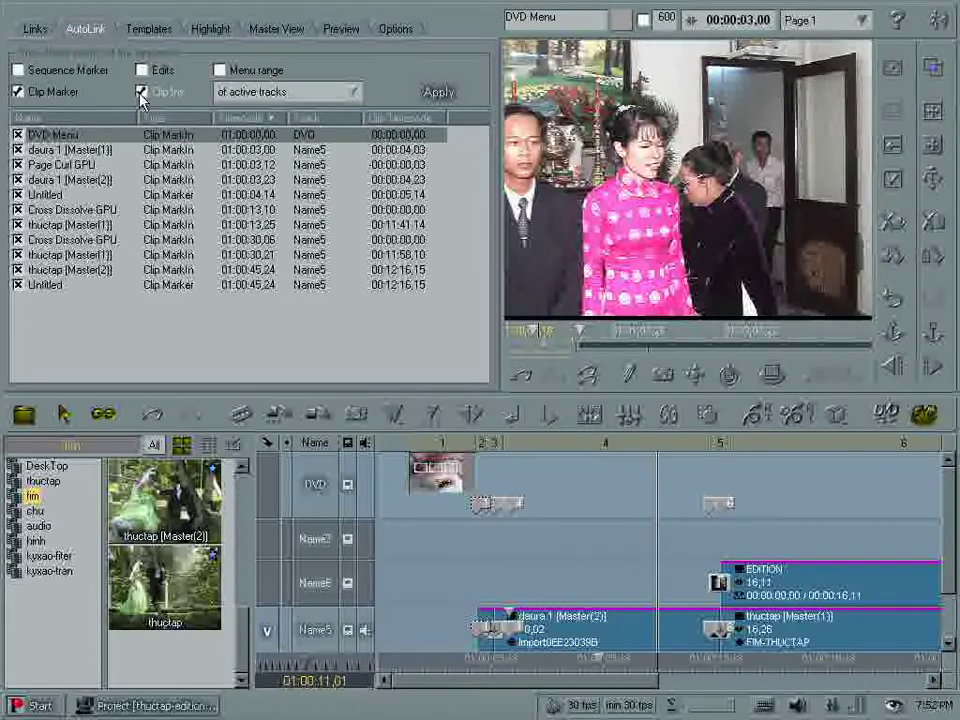
# Preview the start frames of the daura 1 and thuctap clip-ins from the chapter list
pyautogui.click(70, 150)
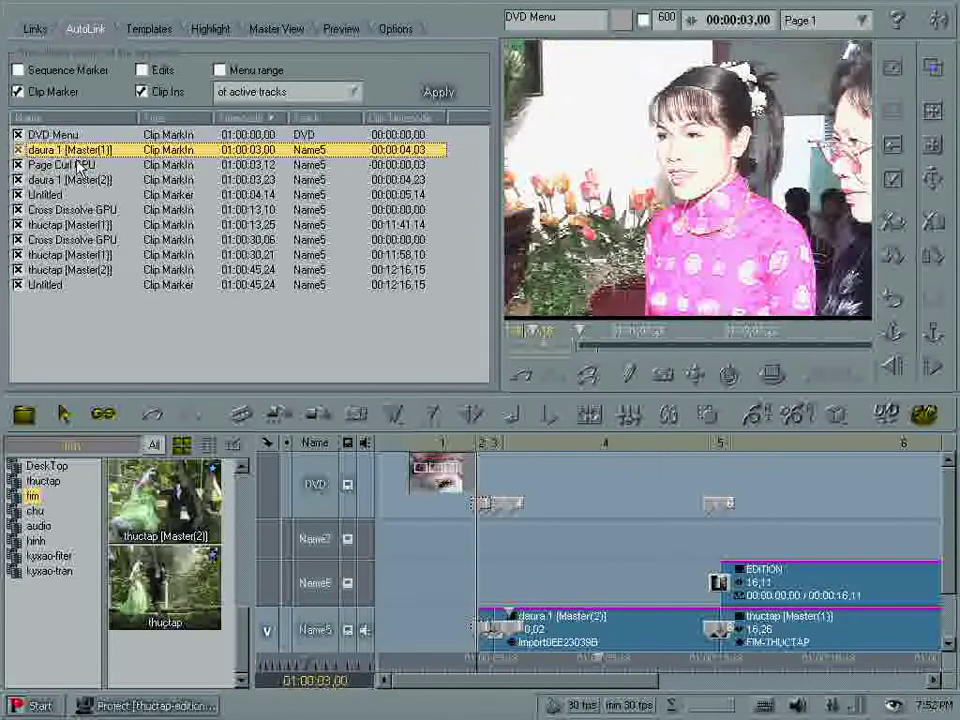
pyautogui.click(92, 180)
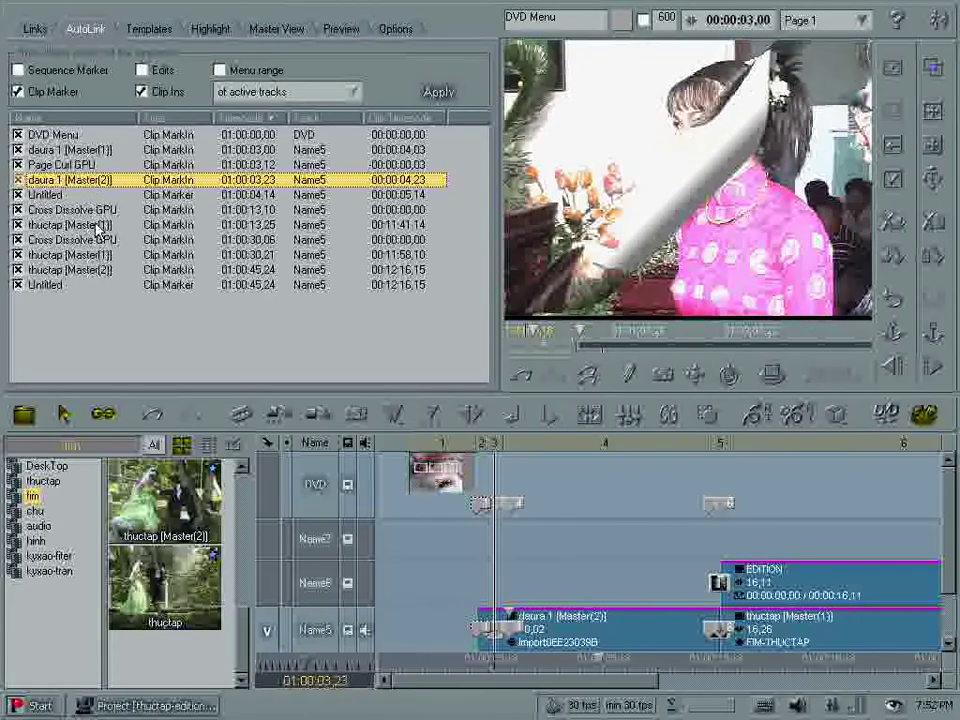
pyautogui.click(97, 225)
pyautogui.click(97, 255)
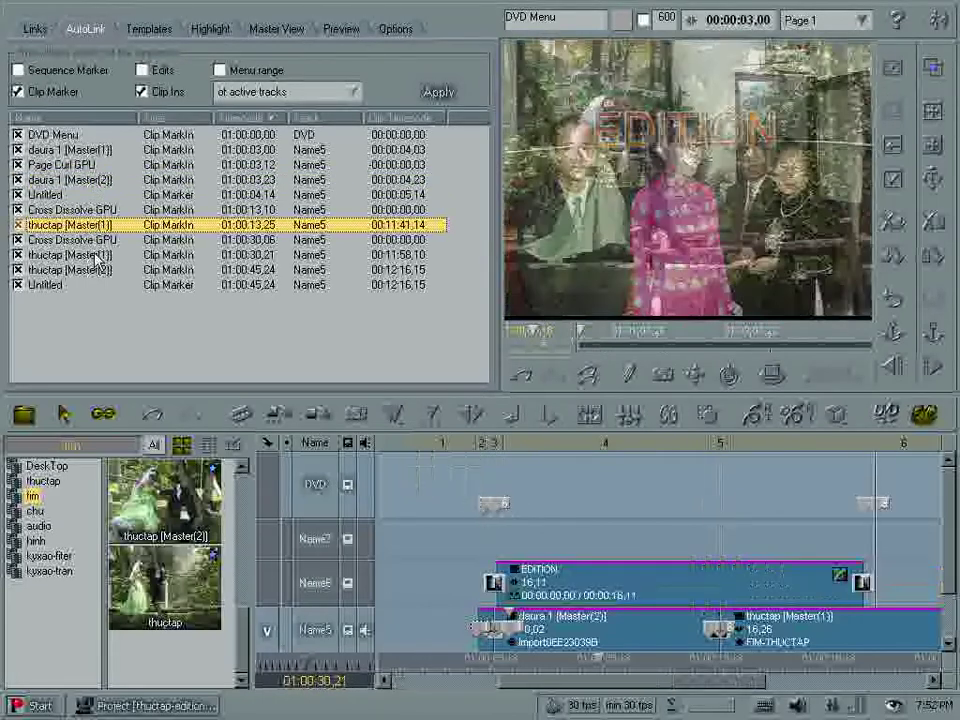
pyautogui.click(97, 270)
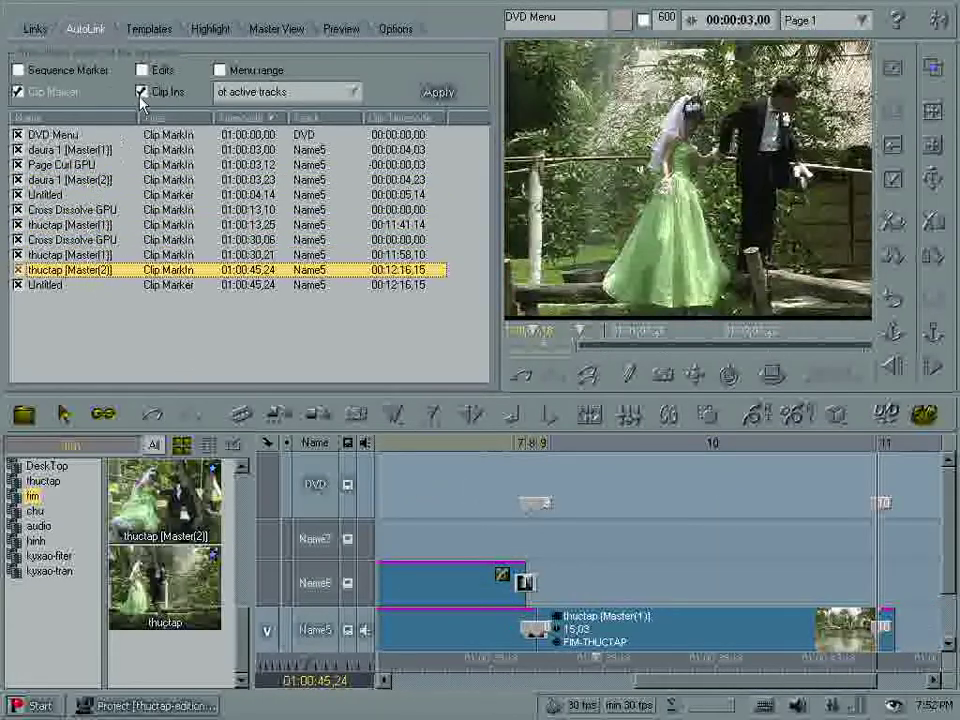
# Exclude the clip-ins, regenerate the menu's chapter links from the clip markers only, and check each chapter entry
pyautogui.click(142, 92)
pyautogui.click(438, 92)
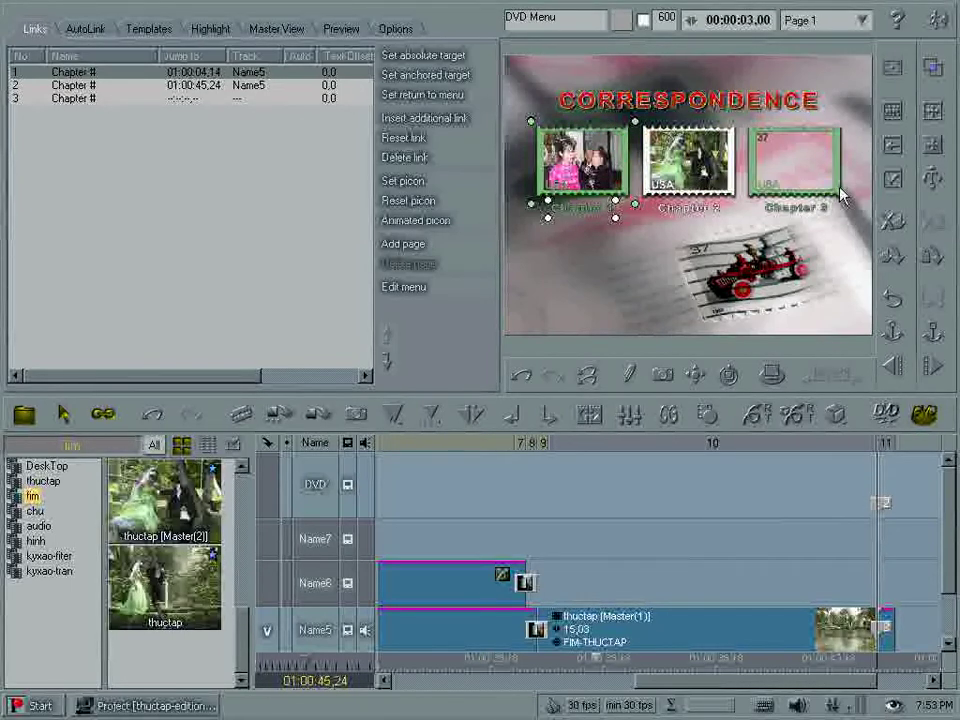
pyautogui.click(84, 87)
pyautogui.click(98, 99)
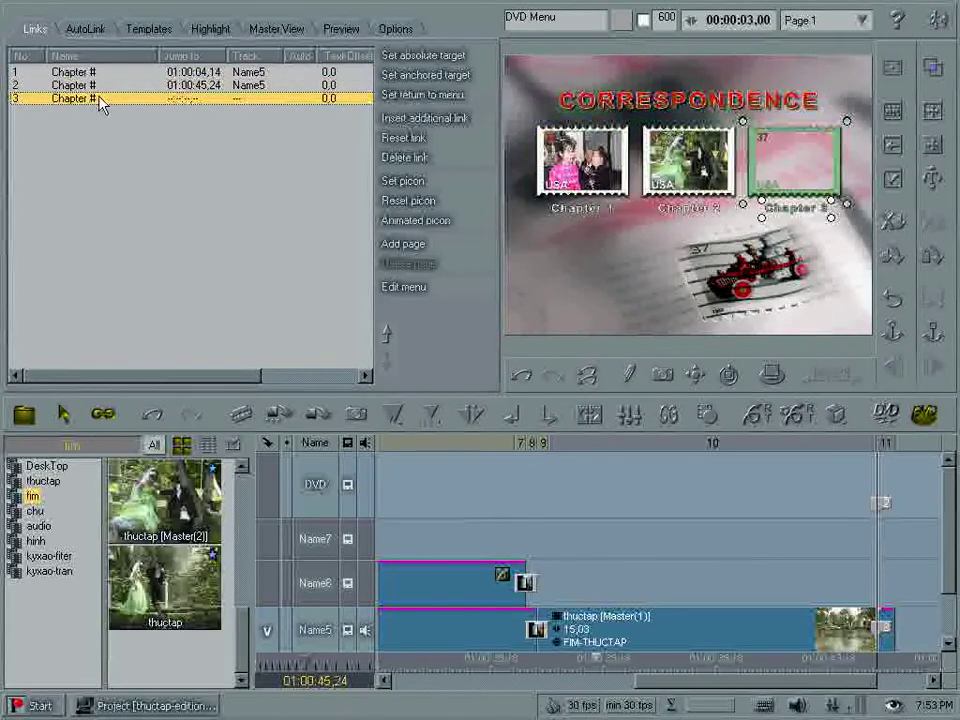
pyautogui.click(98, 86)
pyautogui.click(120, 73)
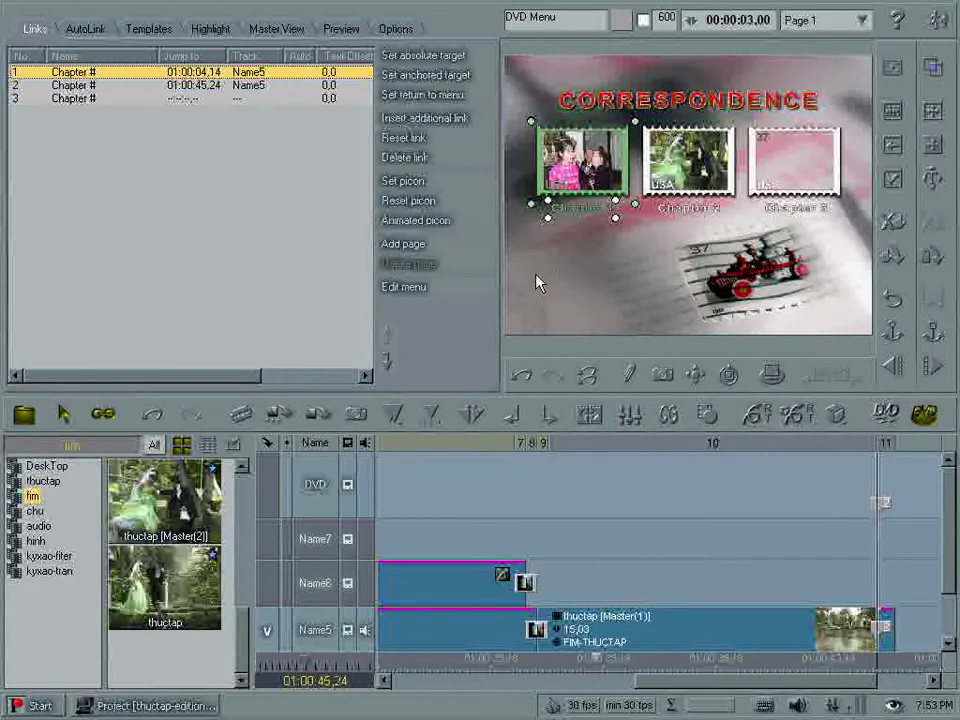
# Open the menu for editing and delete the unused third chapter stamp button with its caption
pyautogui.click(412, 290)
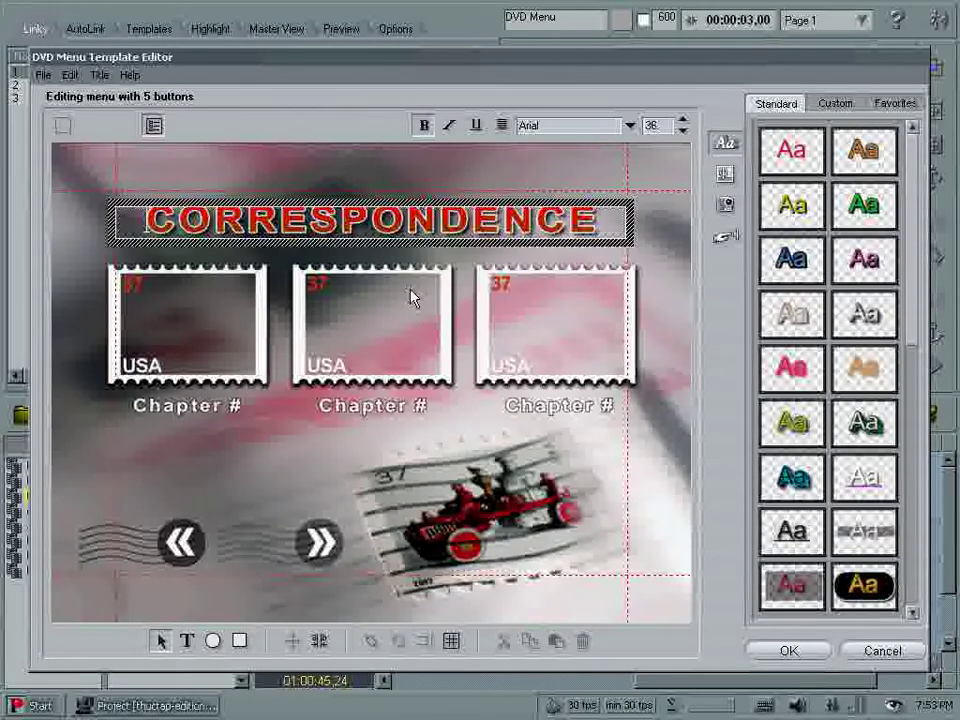
pyautogui.click(489, 377)
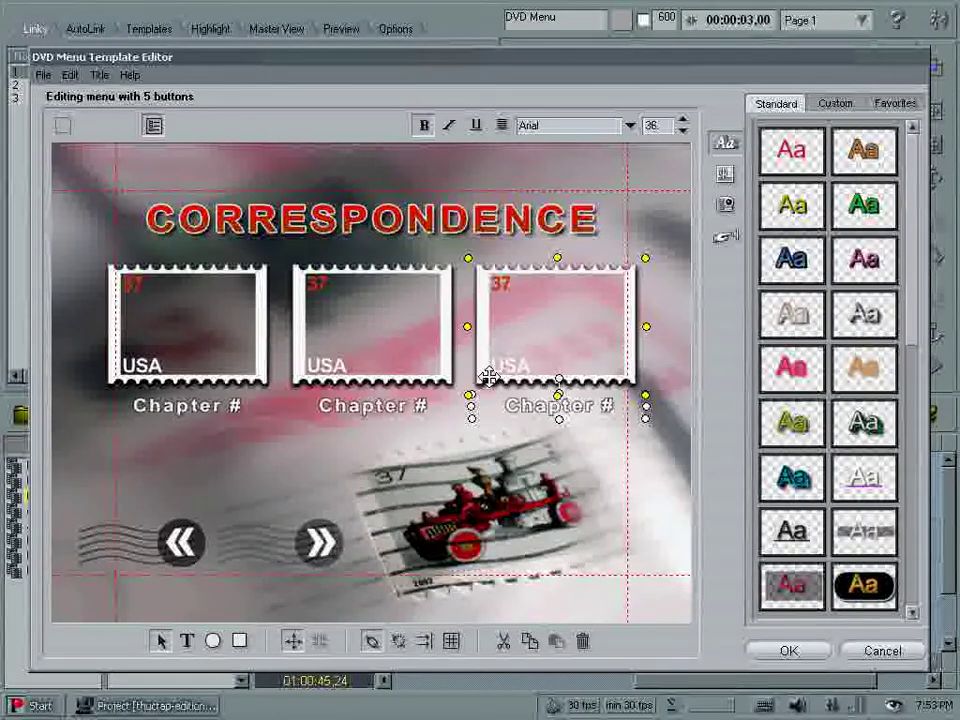
pyautogui.press('Delete')
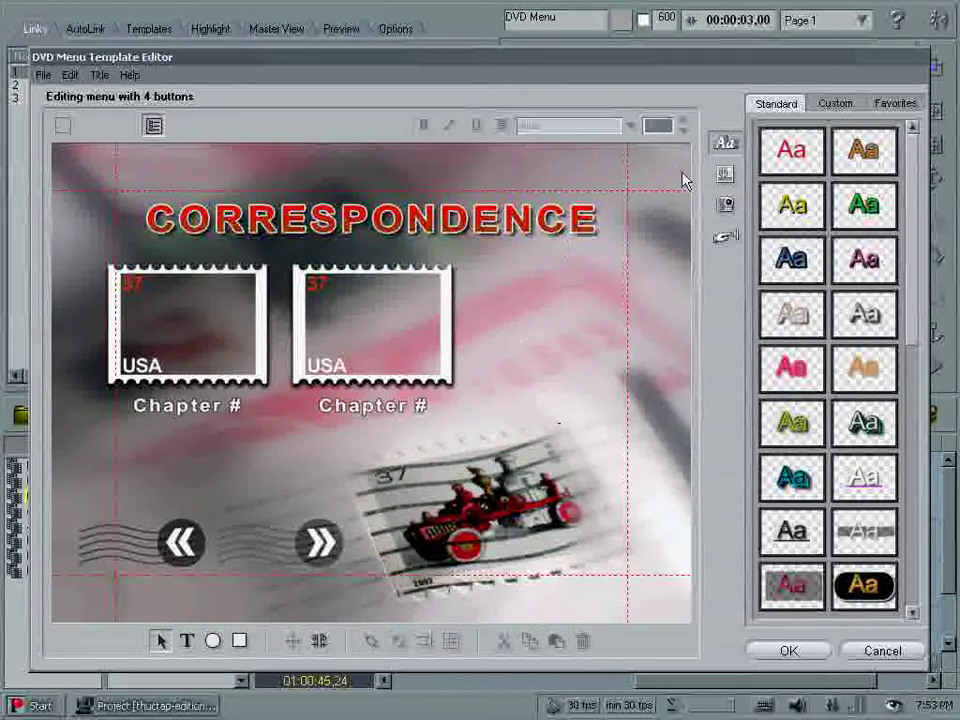
# Try a grey framed thumbnail button from the button gallery in the empty third chapter slot, and delete it again
pyautogui.click(724, 240)
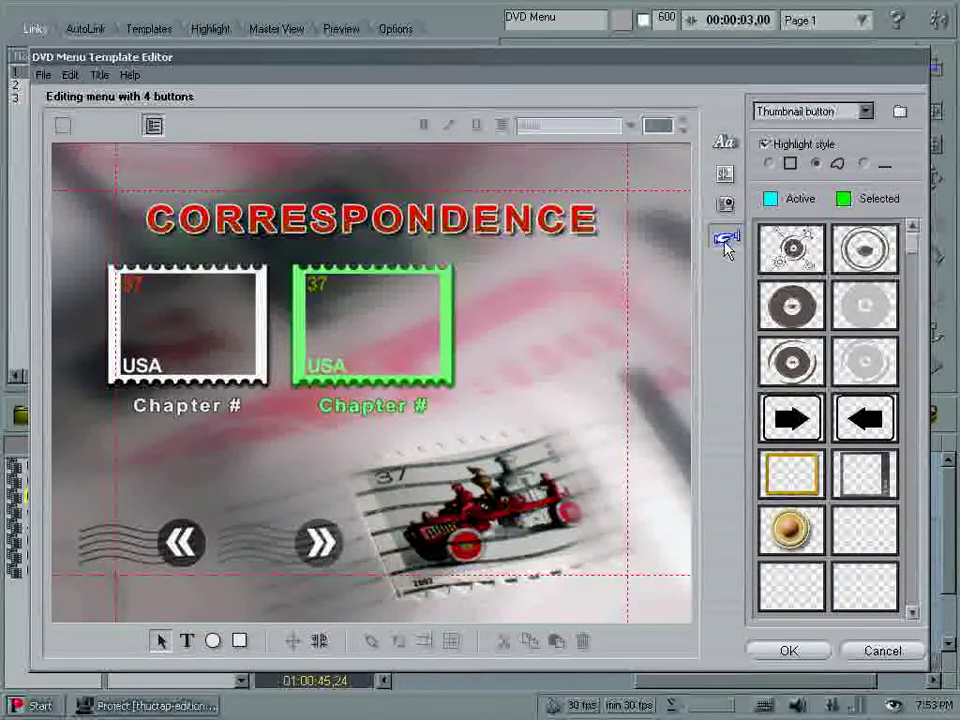
pyautogui.moveTo(921, 252); pyautogui.dragTo(911, 293)
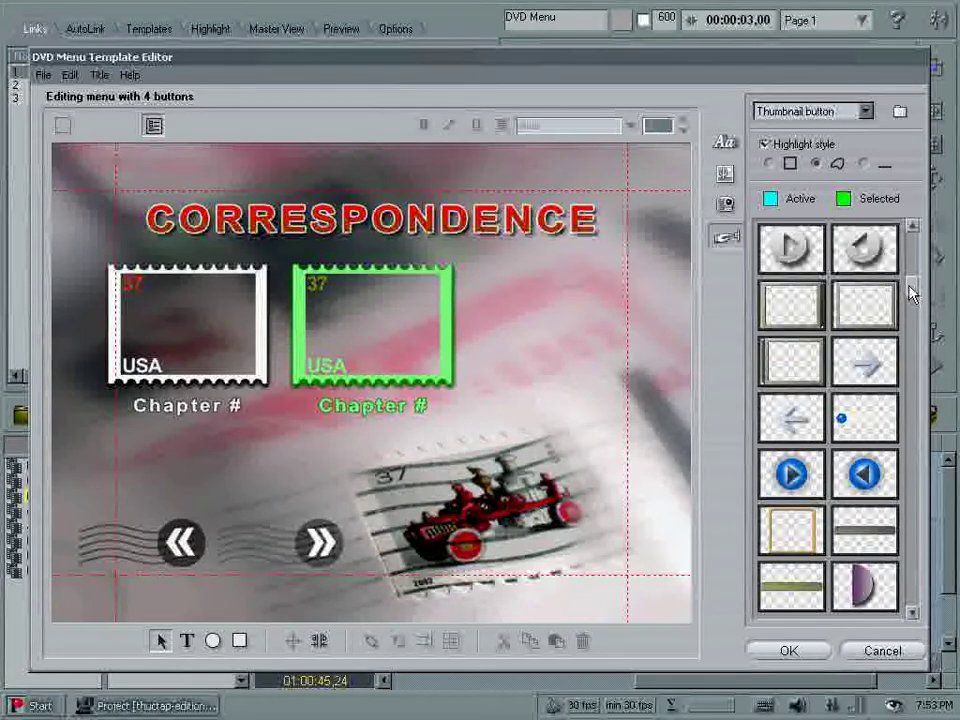
pyautogui.moveTo(795, 315); pyautogui.dragTo(565, 340)
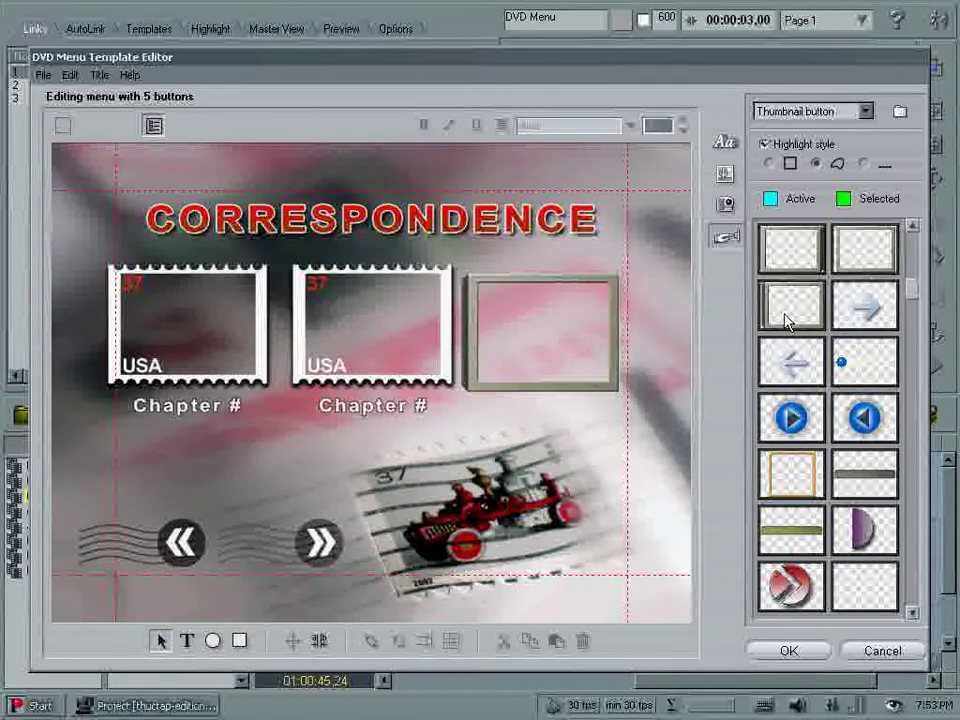
pyautogui.click(604, 393)
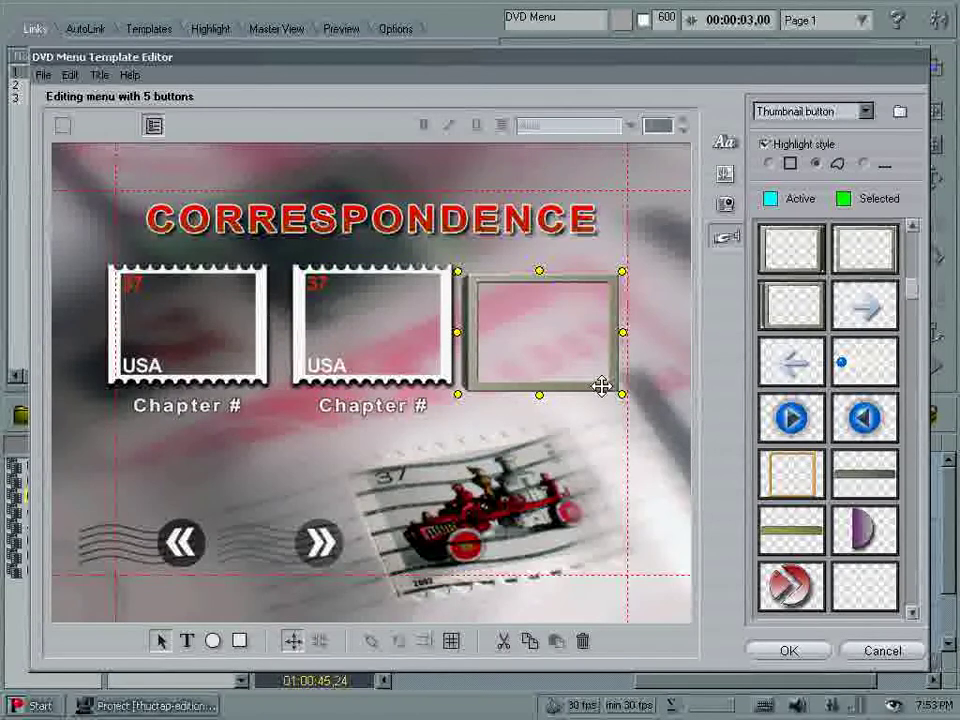
pyautogui.press('Delete')
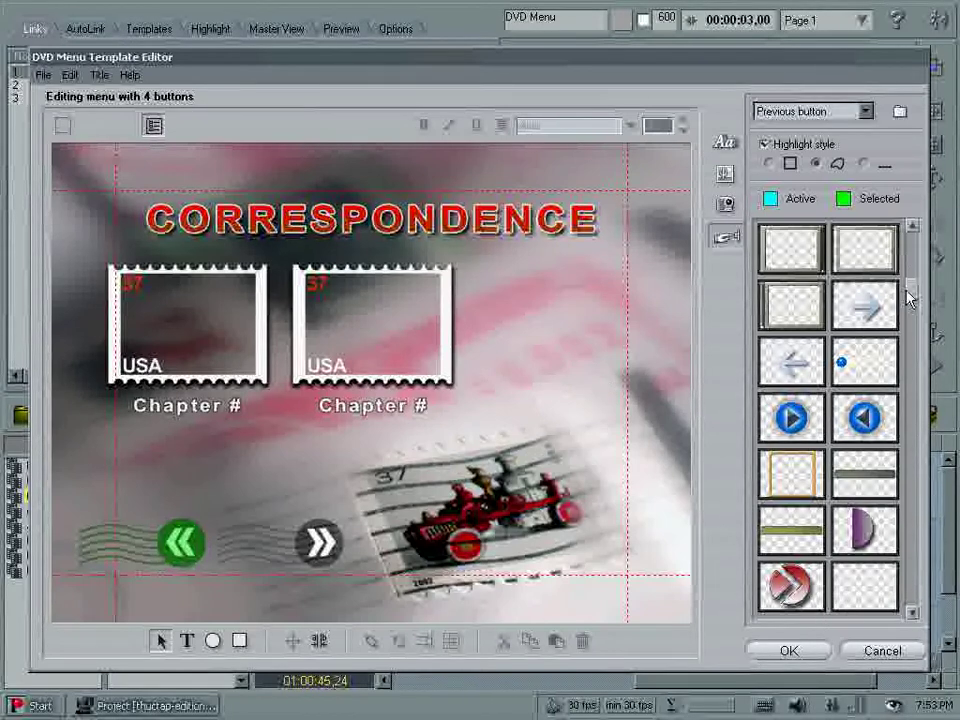
# Accept the edited menu with its two chapter buttons and return to the chapter links
pyautogui.scroll(3, 910, 276)
pyautogui.click(788, 651)
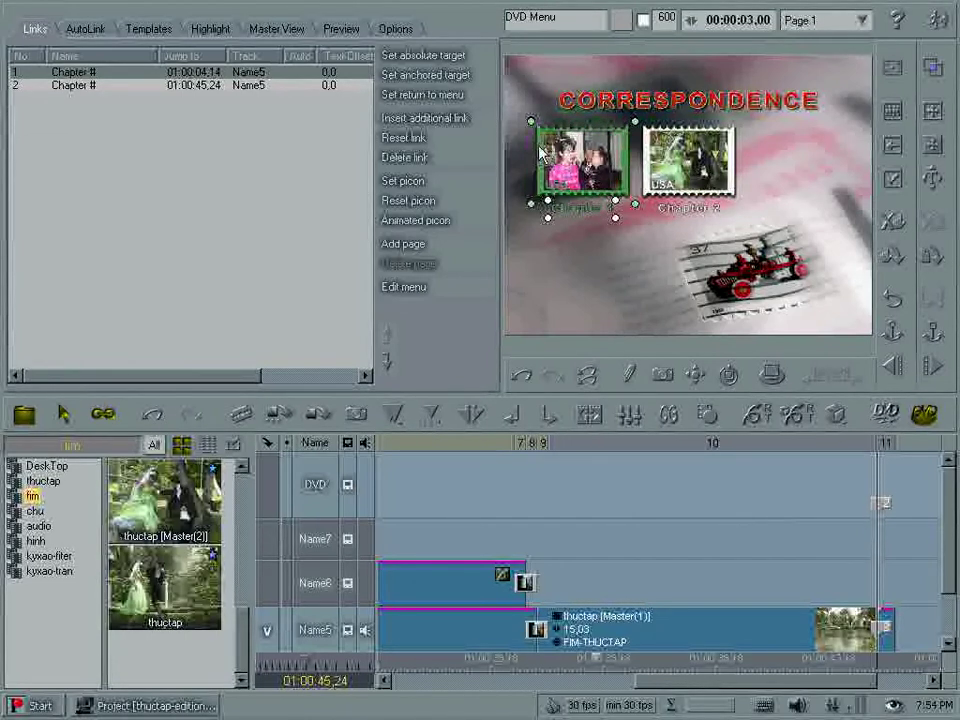
# Set Color 2 of the Selected highlight for the chapter buttons to yellow, RGB 254 240 85
pyautogui.click(718, 175)
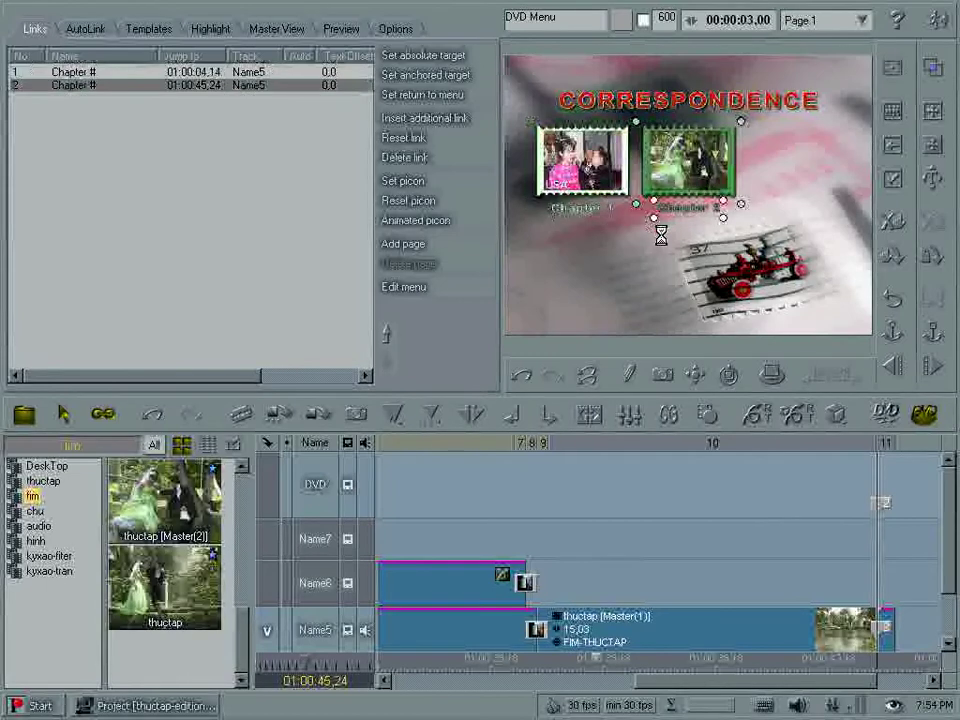
pyautogui.click(590, 178)
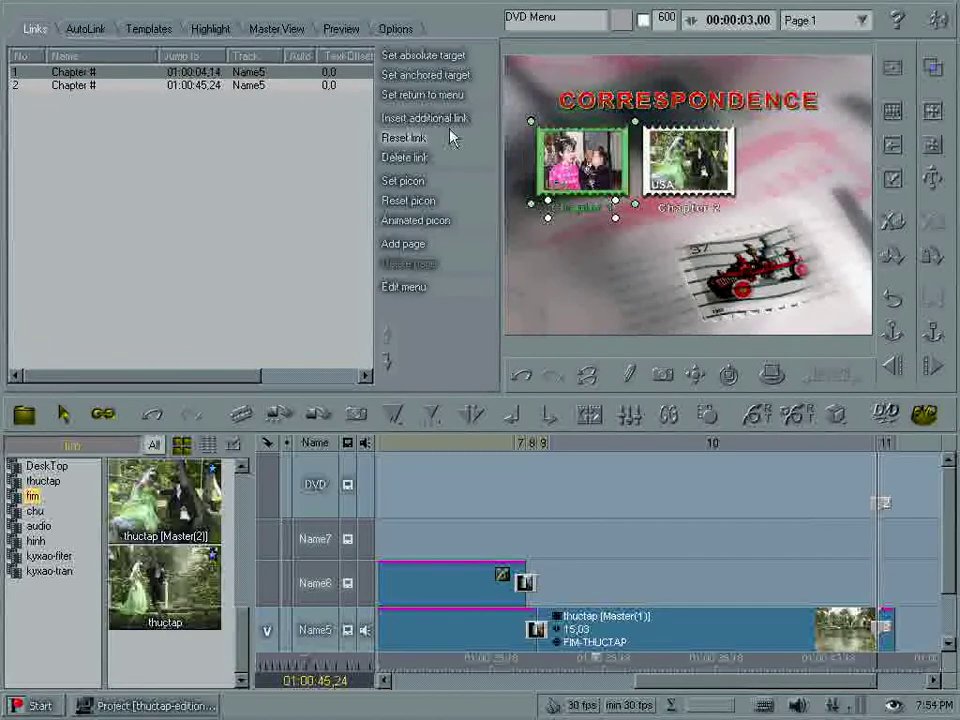
pyautogui.click(214, 30)
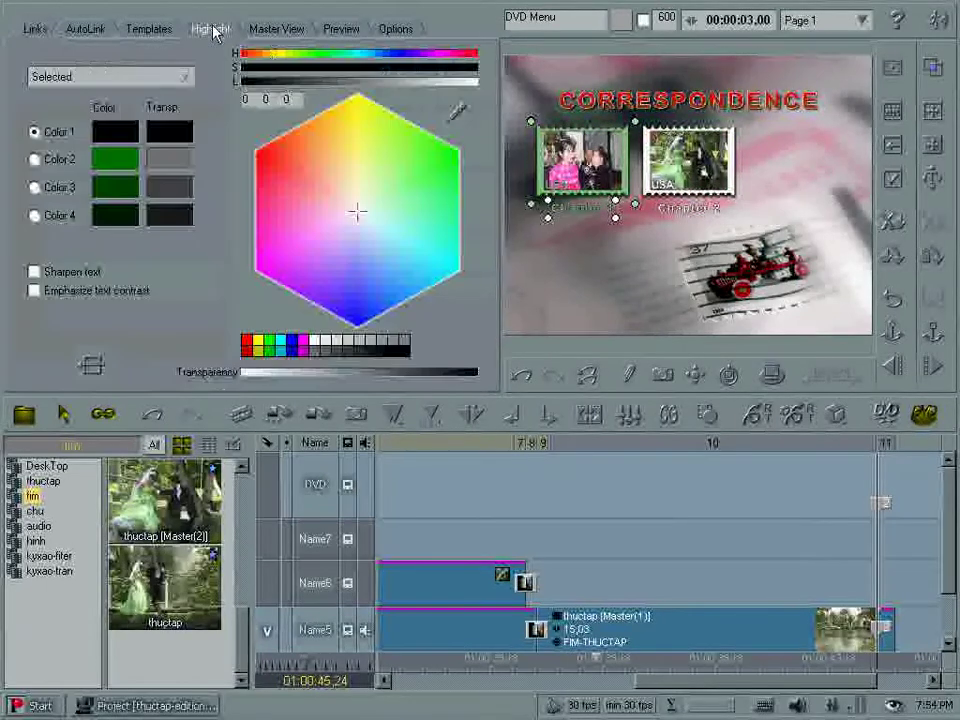
pyautogui.click(33, 160)
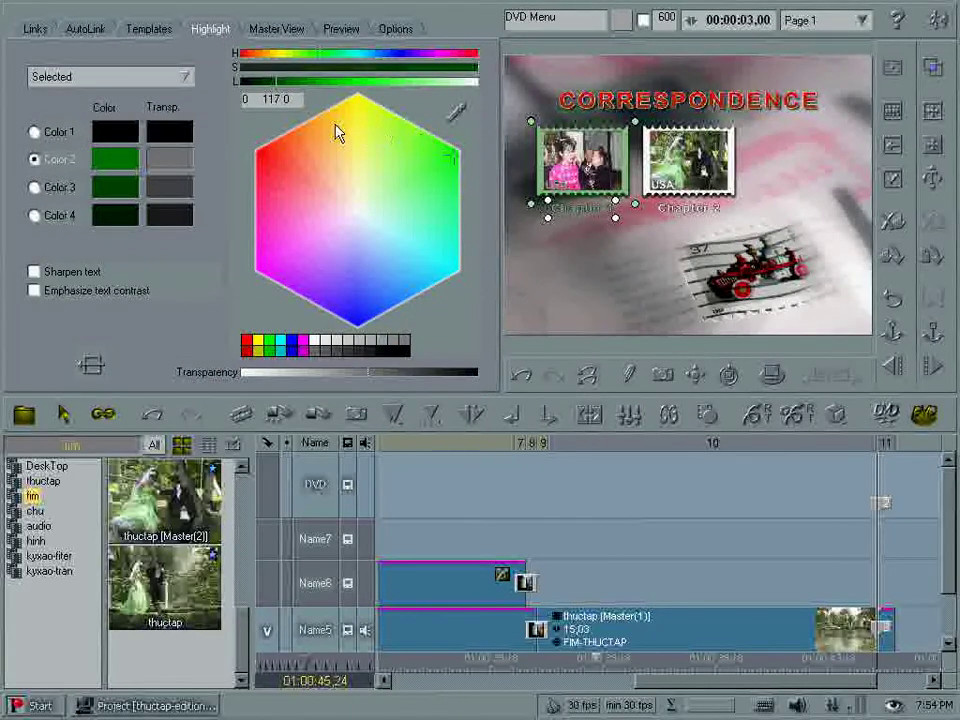
pyautogui.click(457, 118)
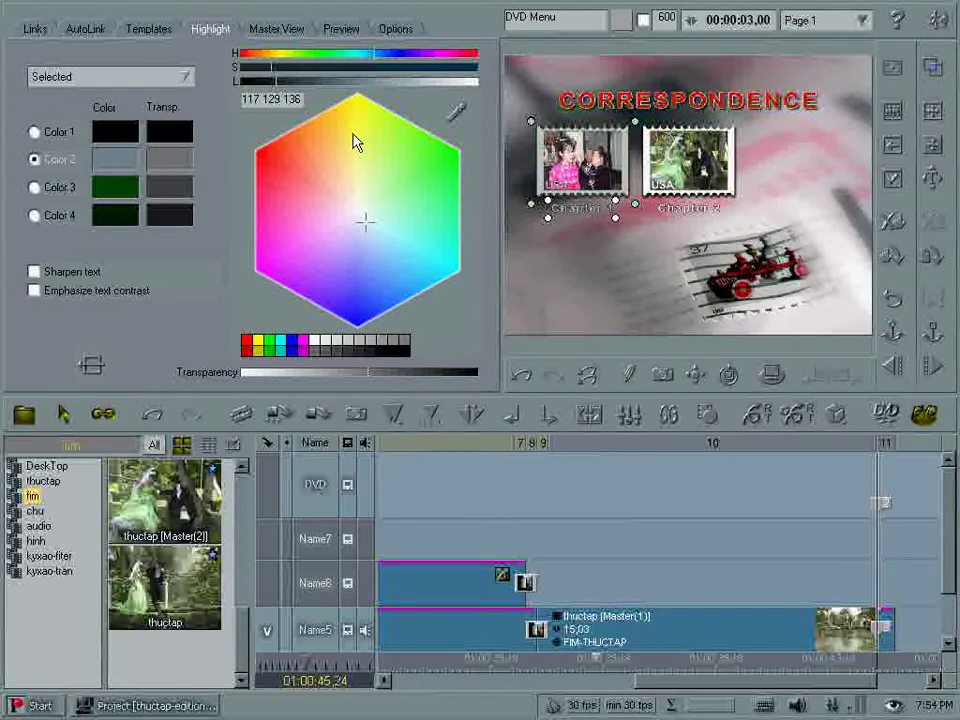
pyautogui.click(354, 133)
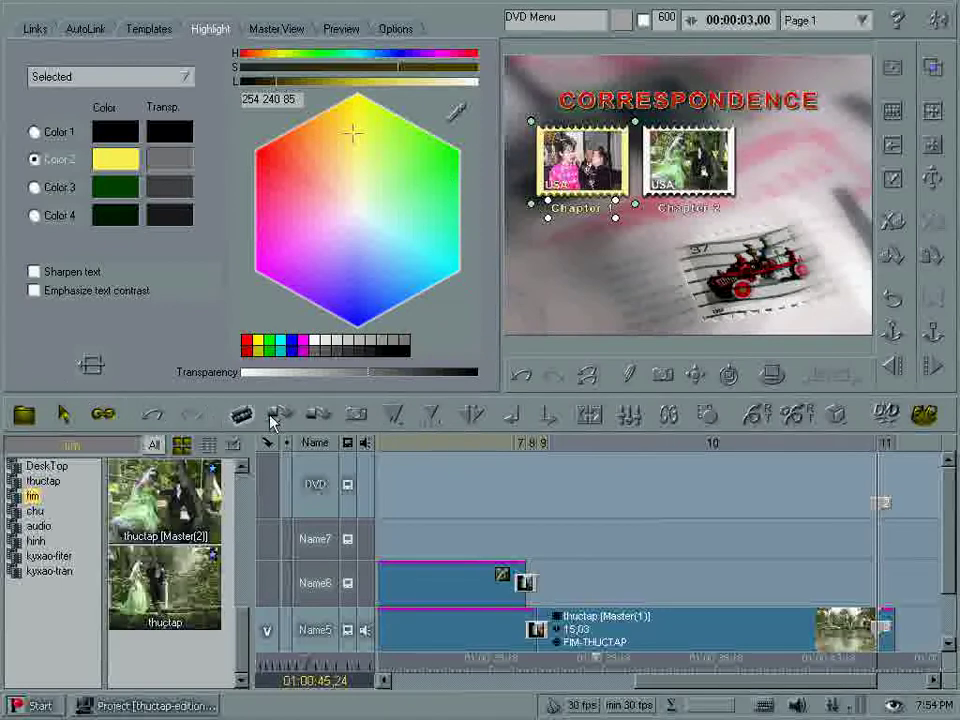
# Preview the DVD menu and move the highlight between the Chapter 1 and Chapter 2 buttons
pyautogui.click(342, 30)
pyautogui.click(247, 309)
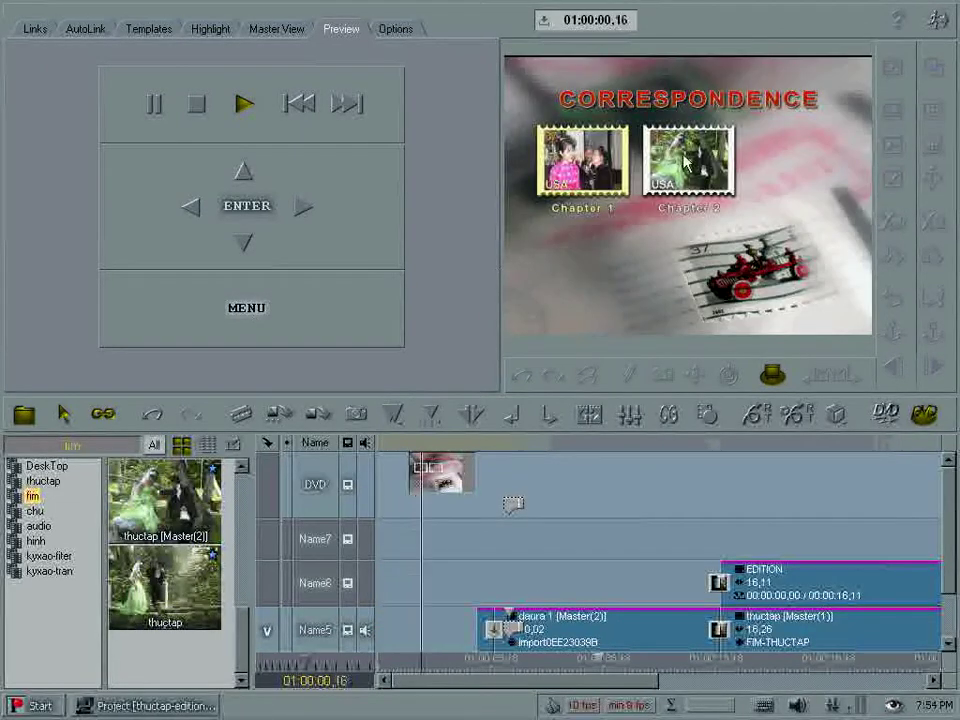
pyautogui.click(302, 208)
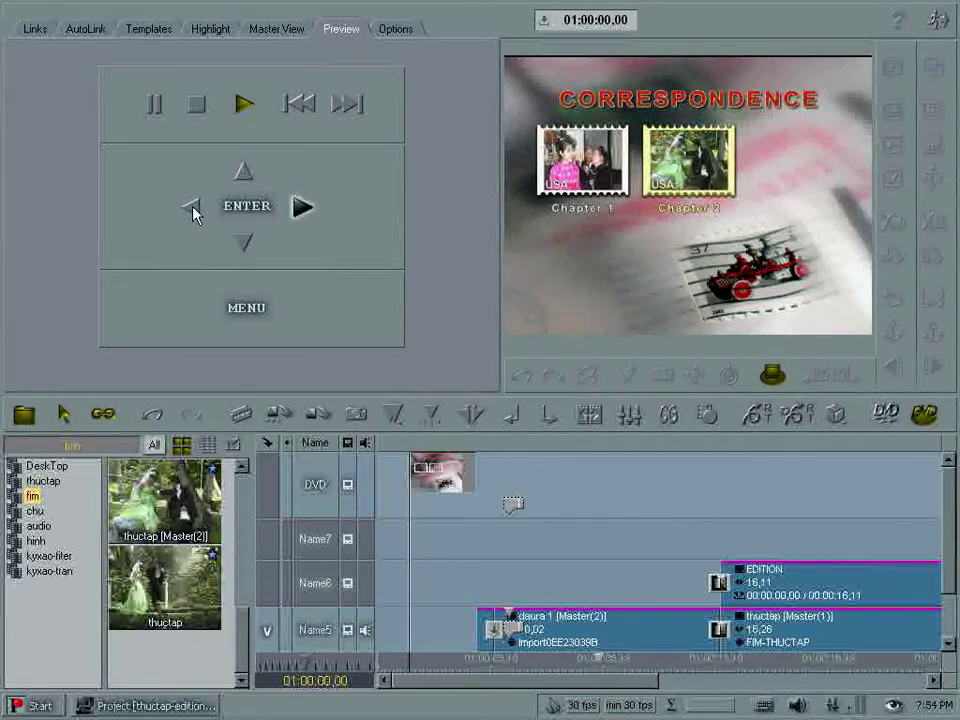
pyautogui.click(262, 298)
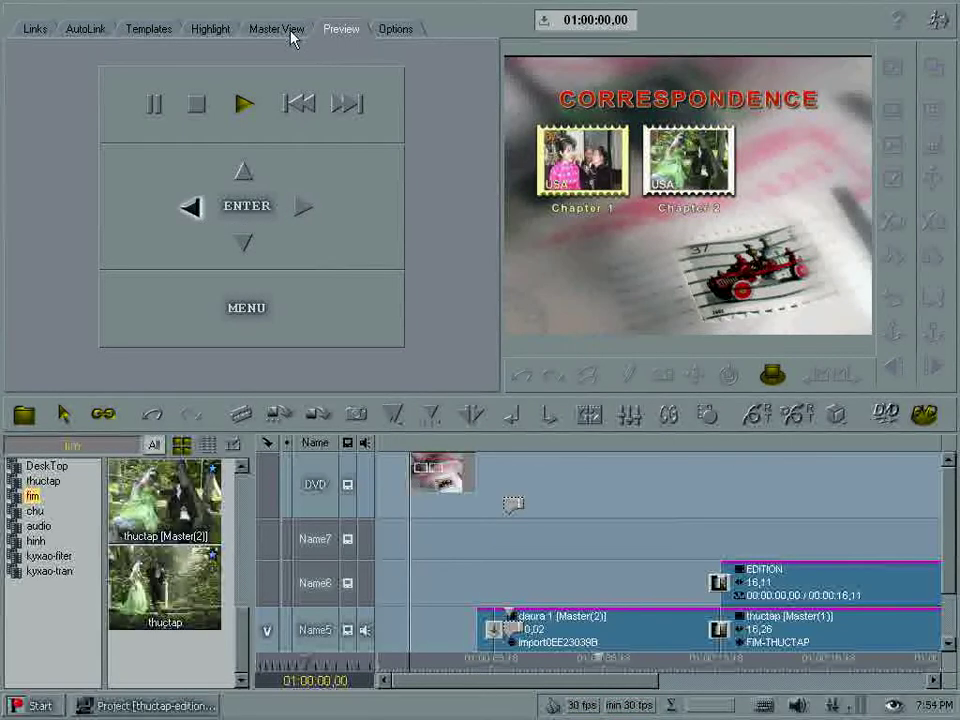
# Fill the Chapter 1 stamp with the clip daura 1 [Master(1)] and the Chapter 2 stamp with thuctap [Master(2)] as moving thumbnails
pyautogui.click(291, 35)
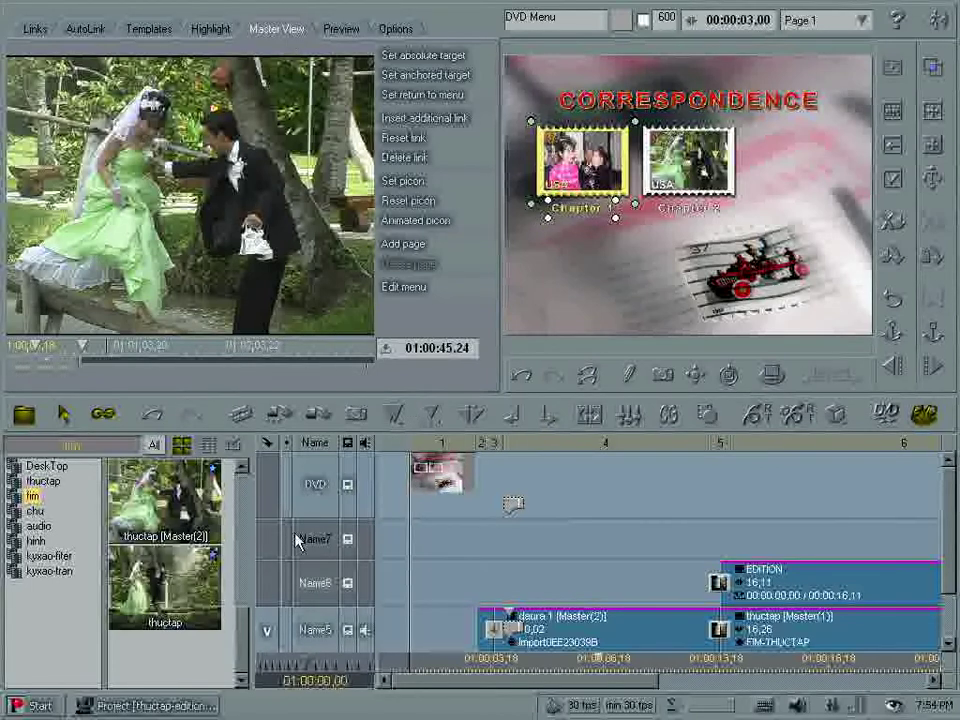
pyautogui.moveTo(249, 650); pyautogui.dragTo(252, 514)
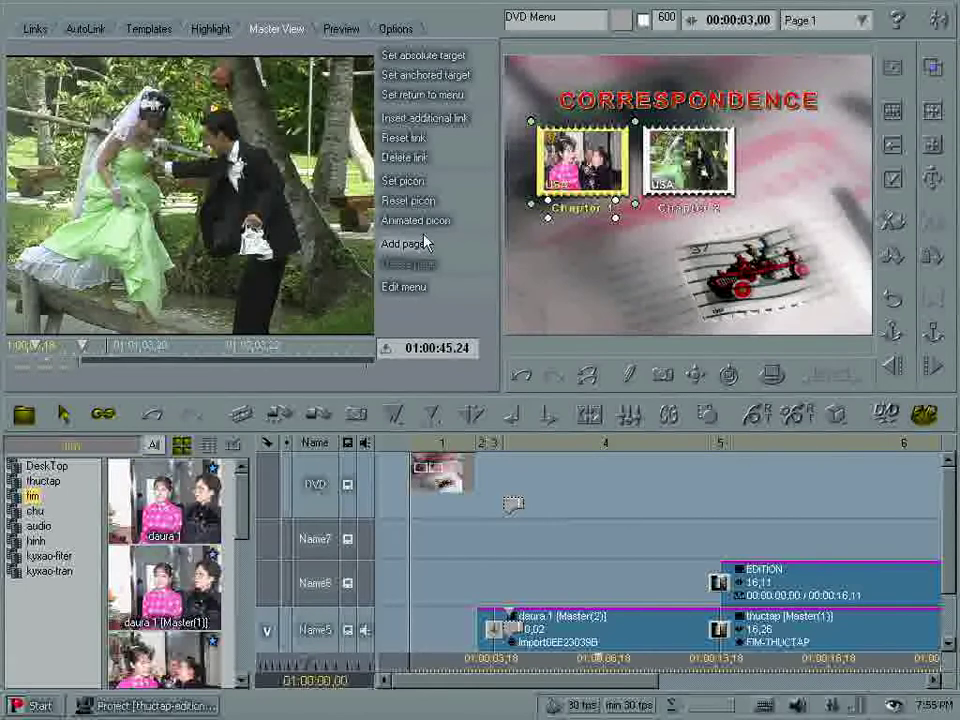
pyautogui.click(680, 188)
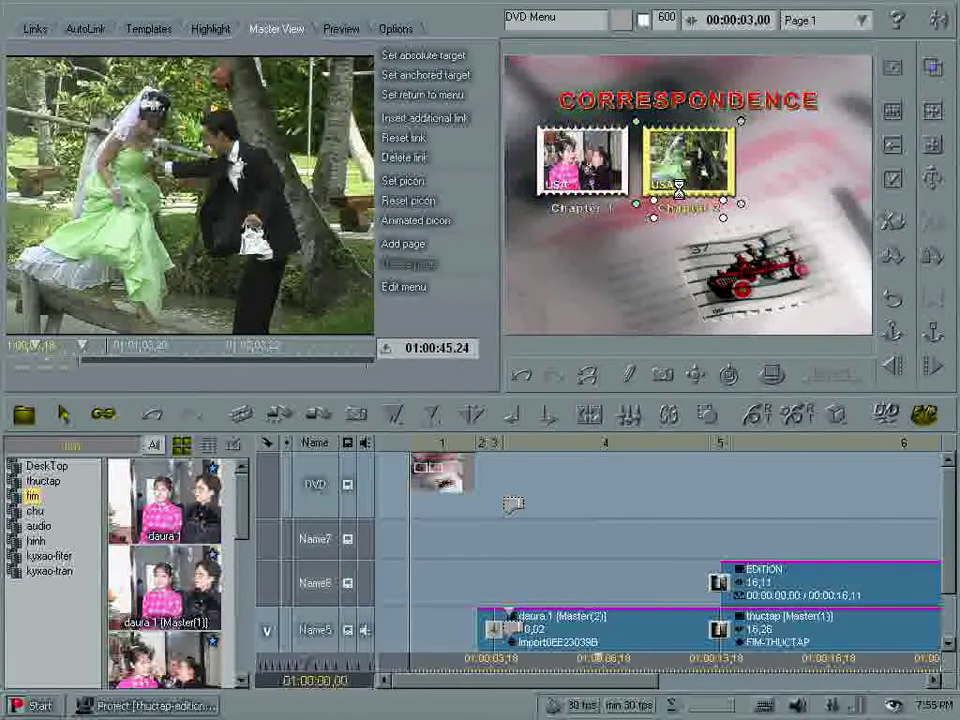
pyautogui.click(585, 200)
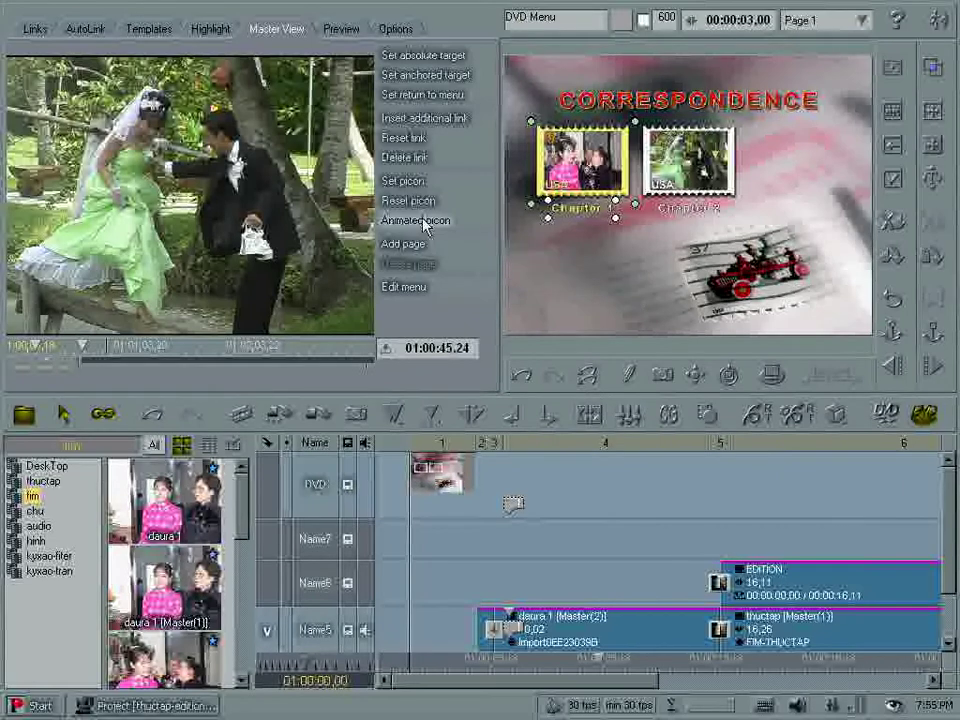
pyautogui.click(92, 29)
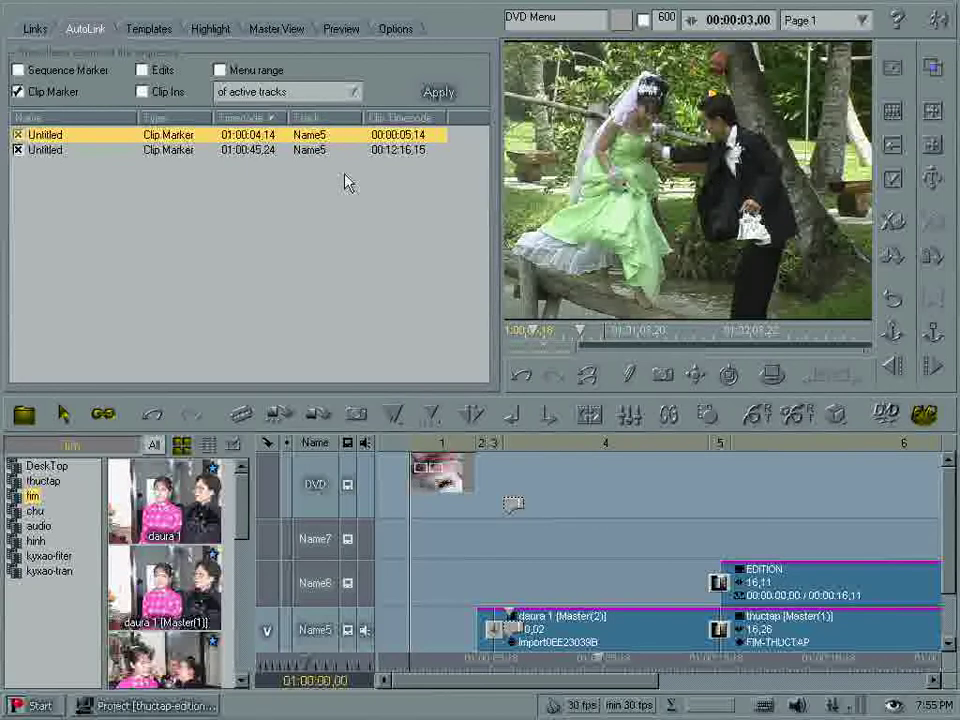
pyautogui.click(273, 30)
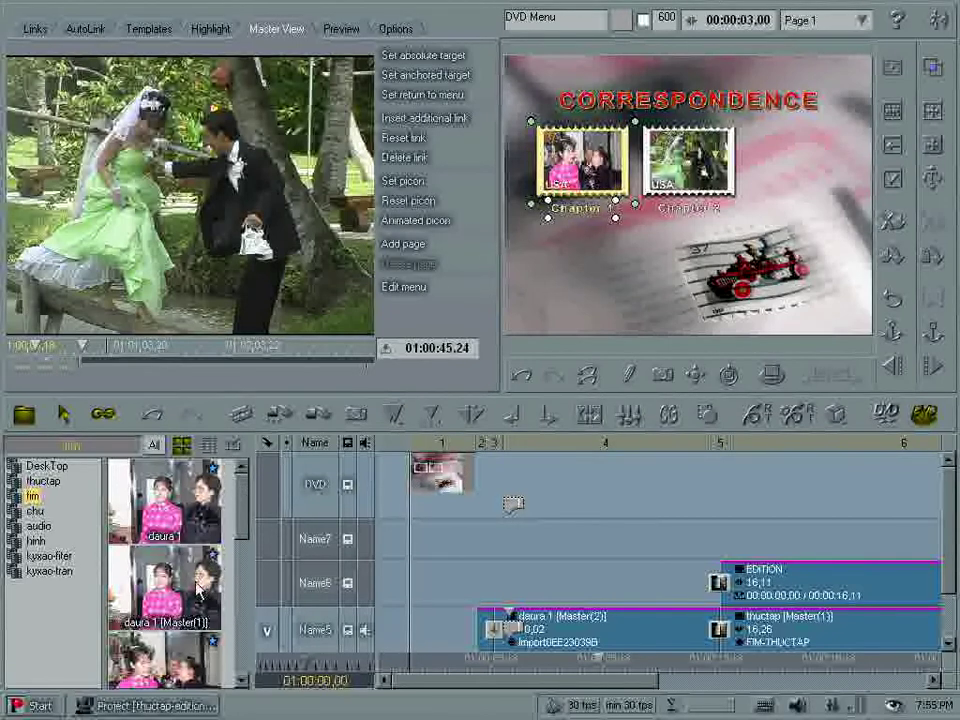
pyautogui.moveTo(187, 597); pyautogui.dragTo(586, 168)
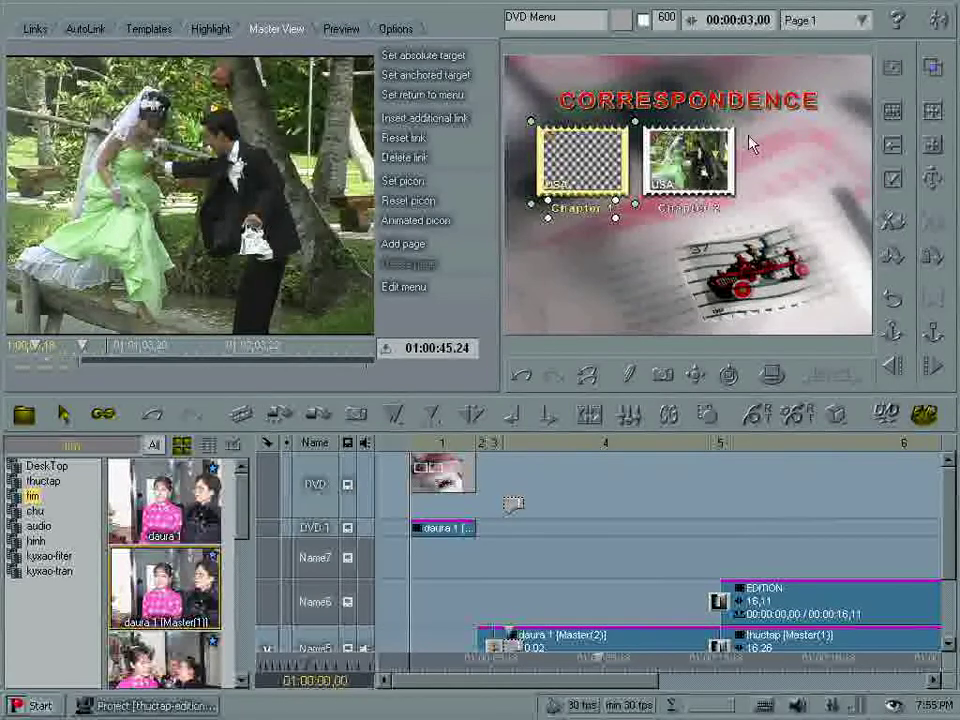
pyautogui.moveTo(240, 508); pyautogui.dragTo(686, 152)
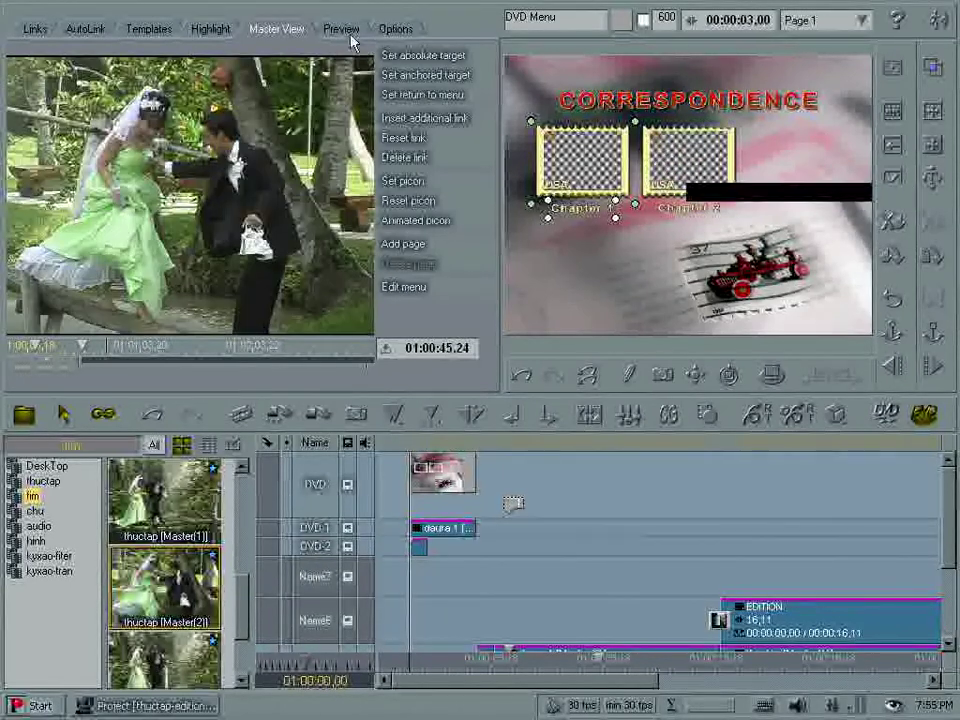
# Play the menu preview to check the moving chapter thumbnails, and return to the master view
pyautogui.click(339, 33)
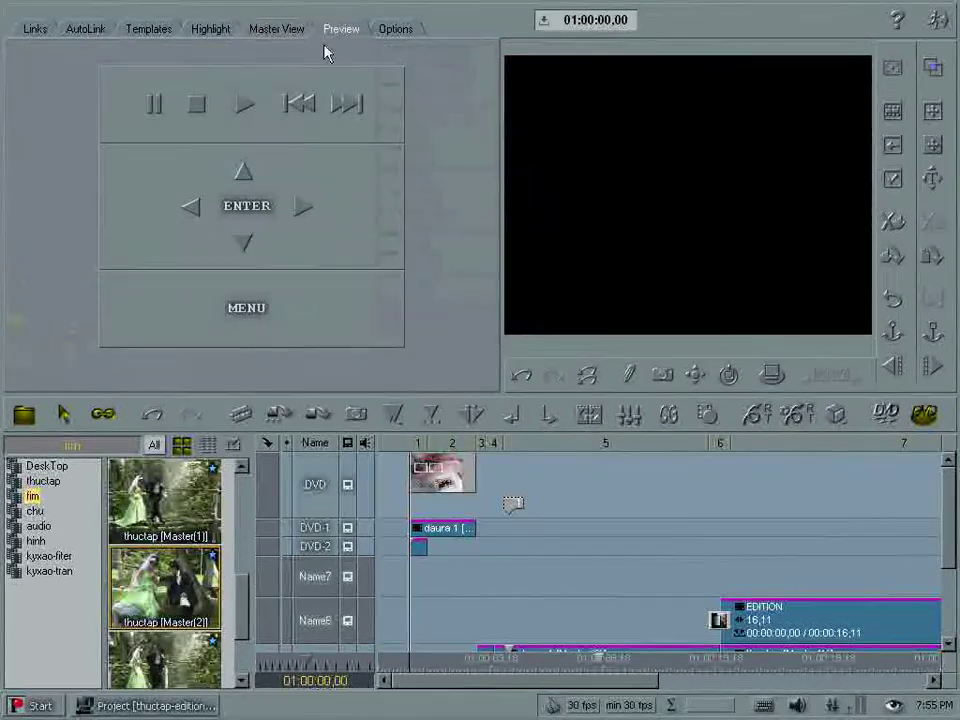
pyautogui.click(247, 310)
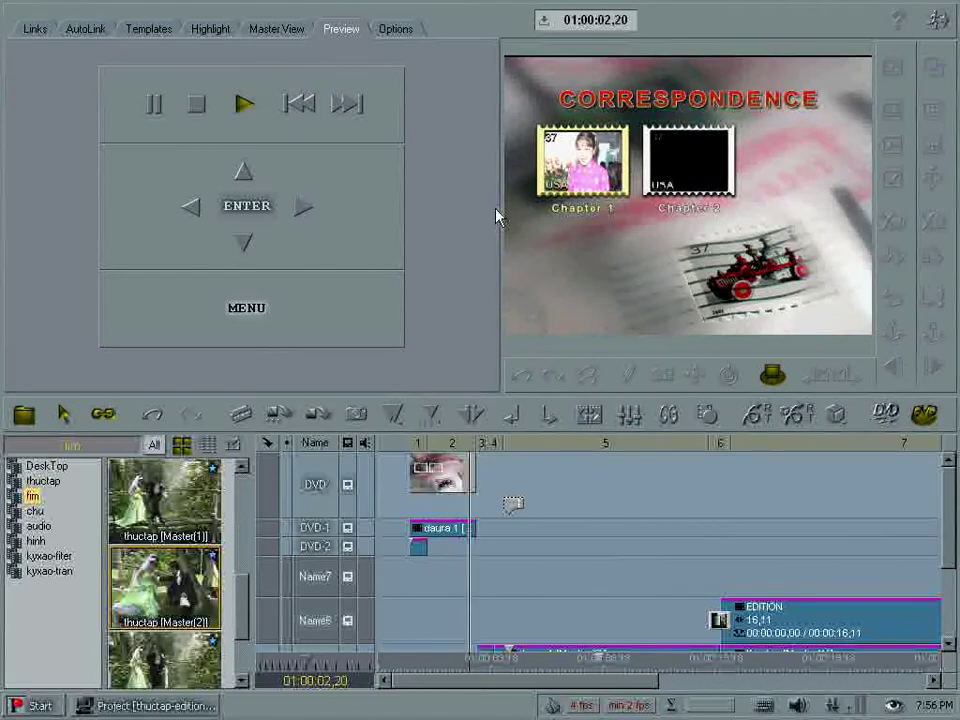
pyautogui.click(276, 30)
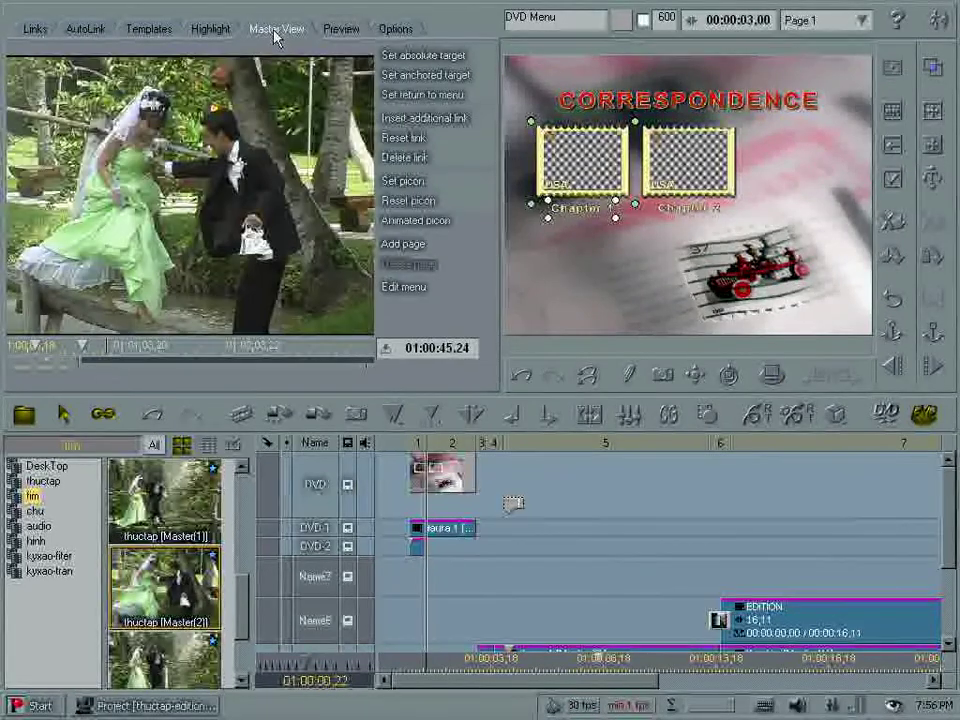
# Make the menu template's background transparent, accept the edit, and place the thuctap clip as the menu's background video
pyautogui.click(404, 287)
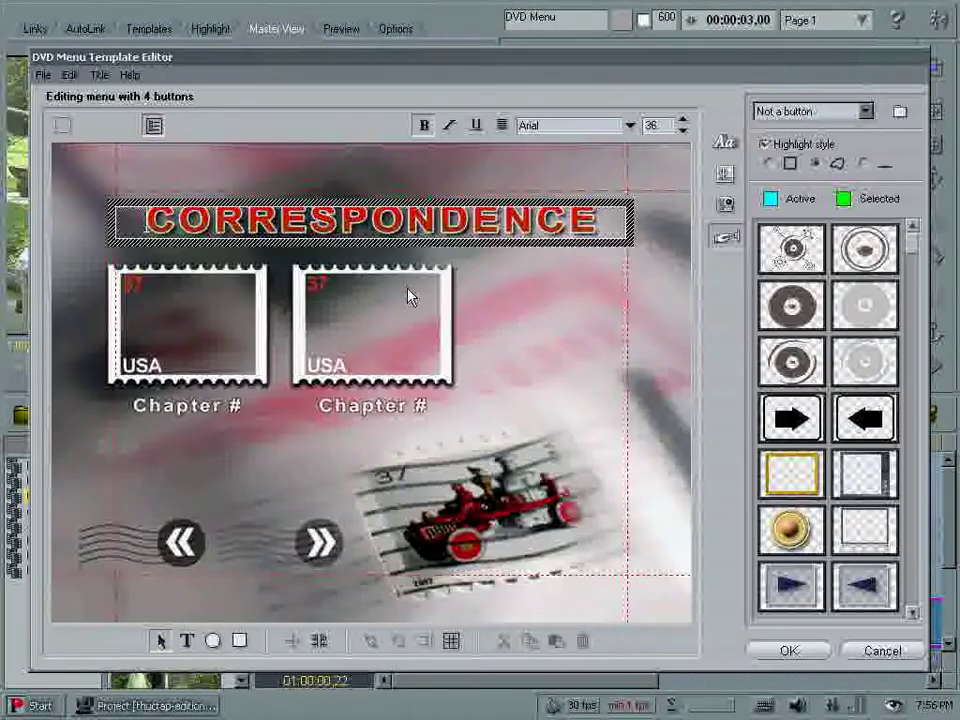
pyautogui.click(724, 175)
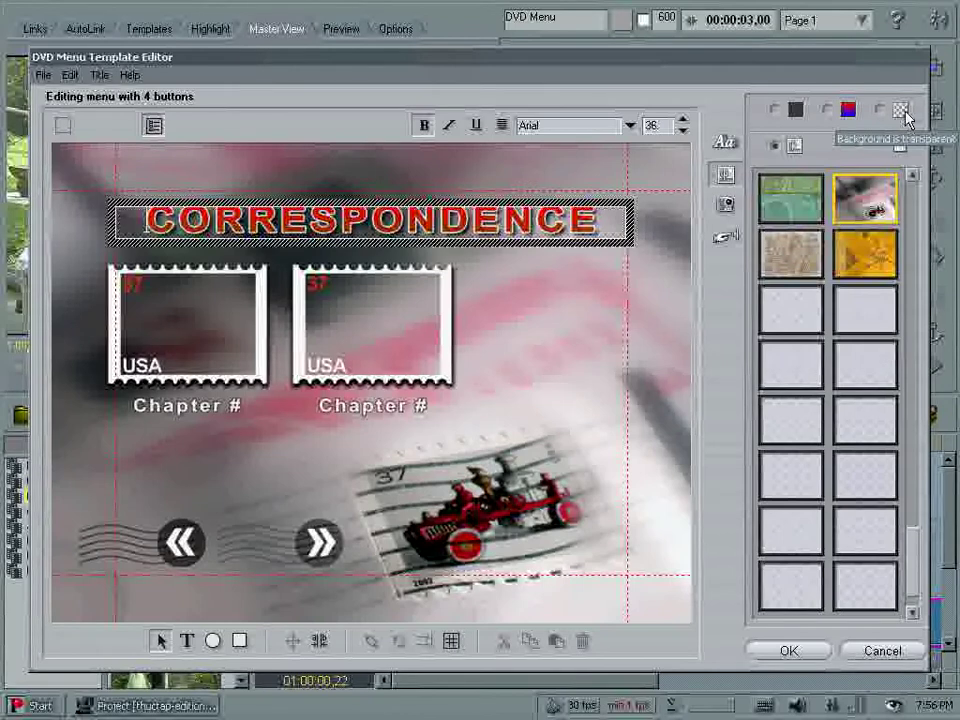
pyautogui.click(904, 113)
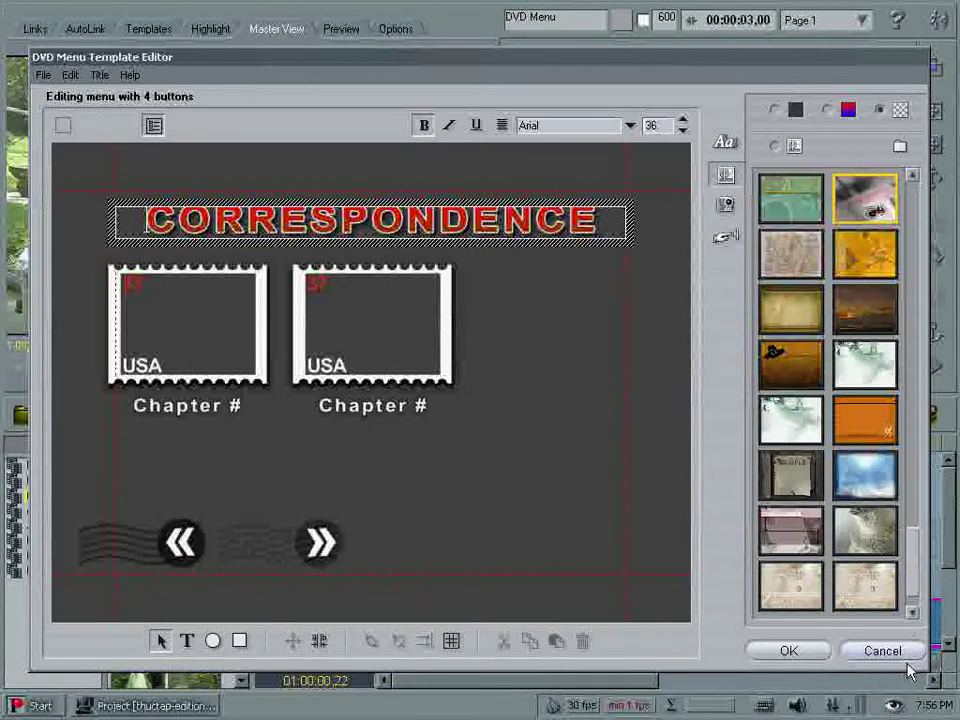
pyautogui.click(789, 651)
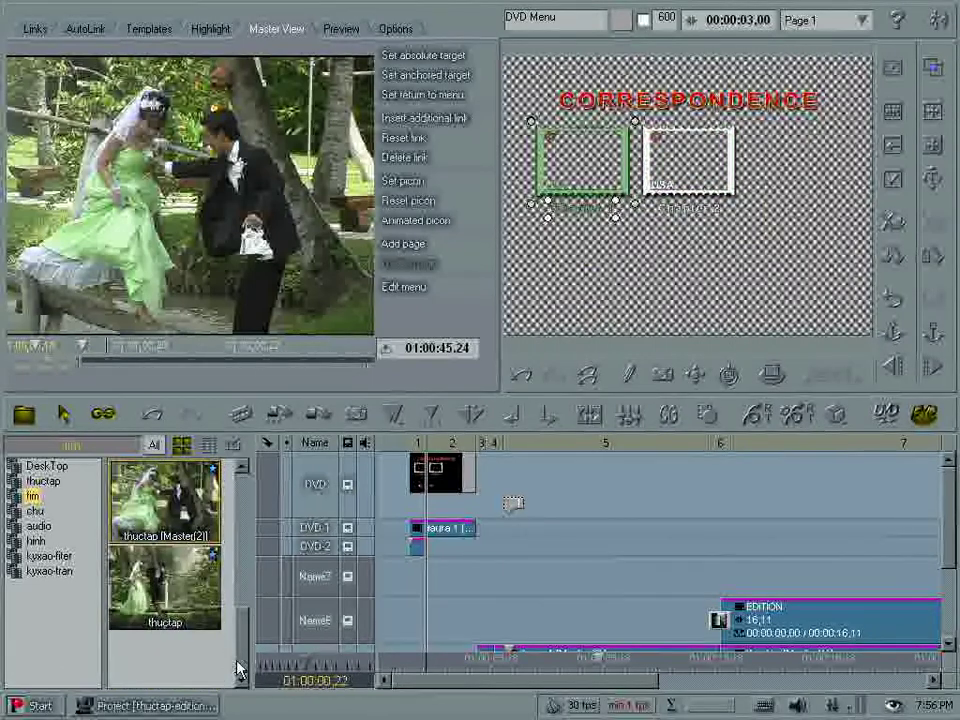
pyautogui.moveTo(188, 606); pyautogui.dragTo(604, 271)
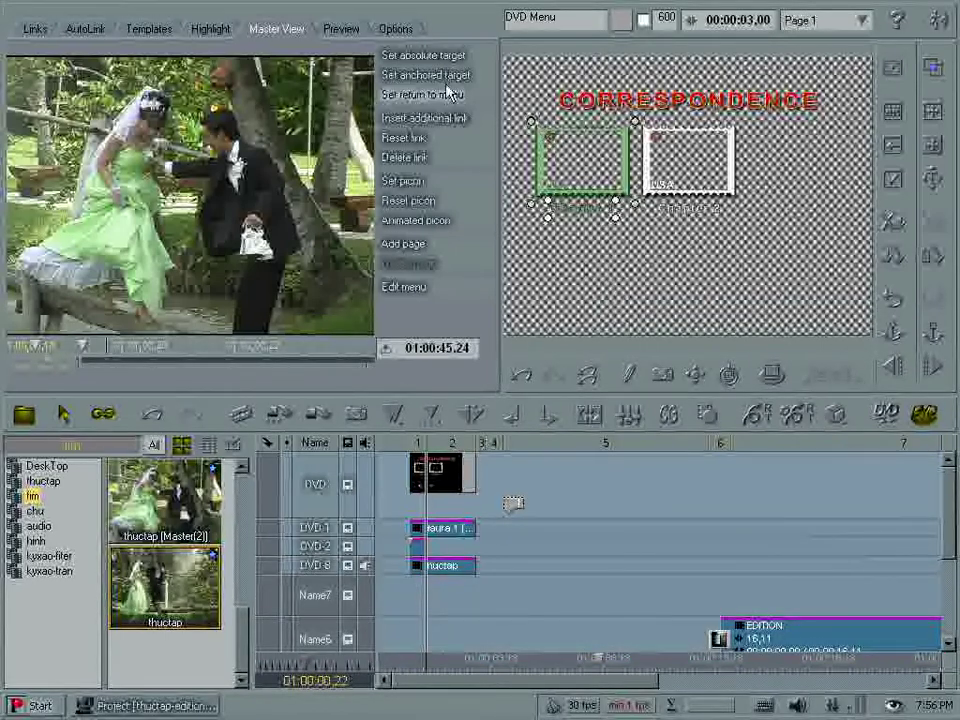
# Preview the menu with its video background and leave DVD authoring for the timeline
pyautogui.click(342, 29)
pyautogui.click(250, 310)
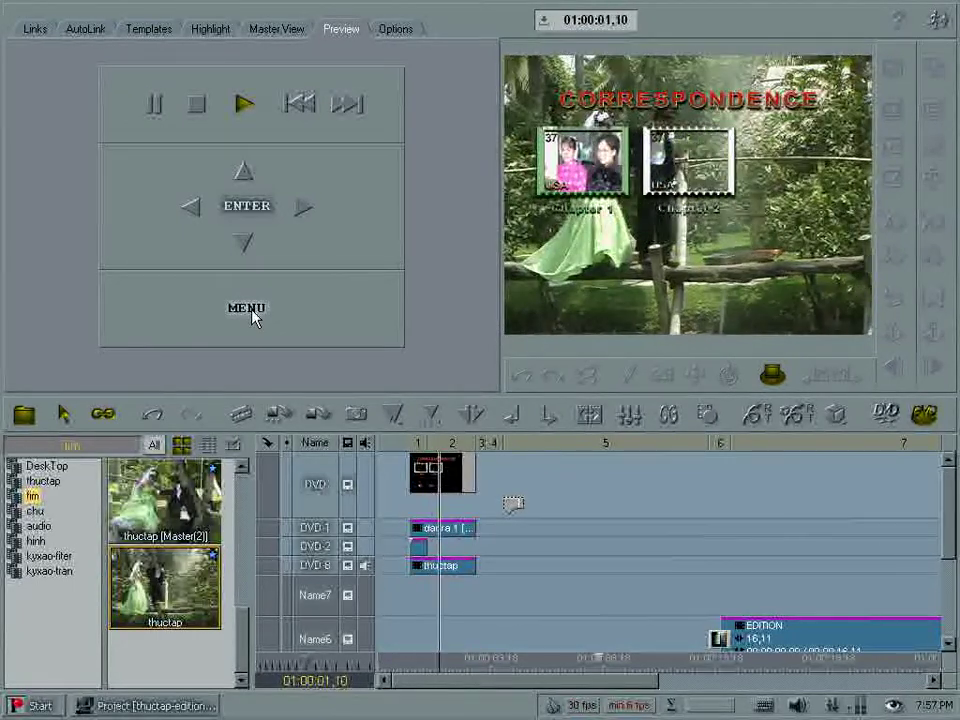
pyautogui.click(944, 24)
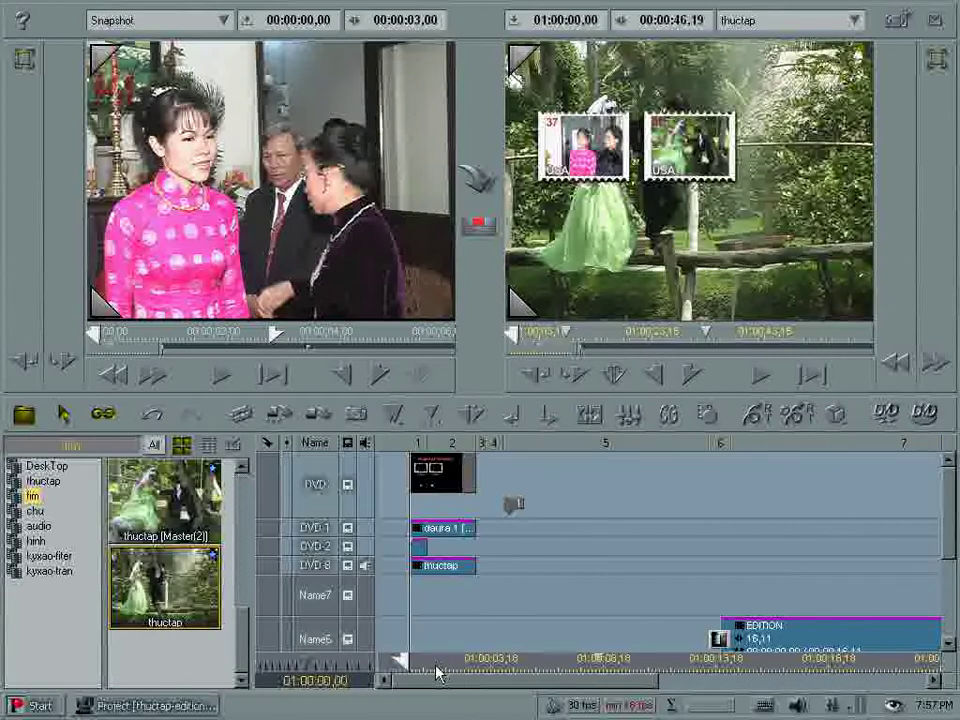
# Review the sequence's clips and markers along the timeline, locate the Export to DVD, (S)VCD tool, and return the playhead to 01:00:00,00
pyautogui.moveTo(425, 668); pyautogui.dragTo(439, 686)
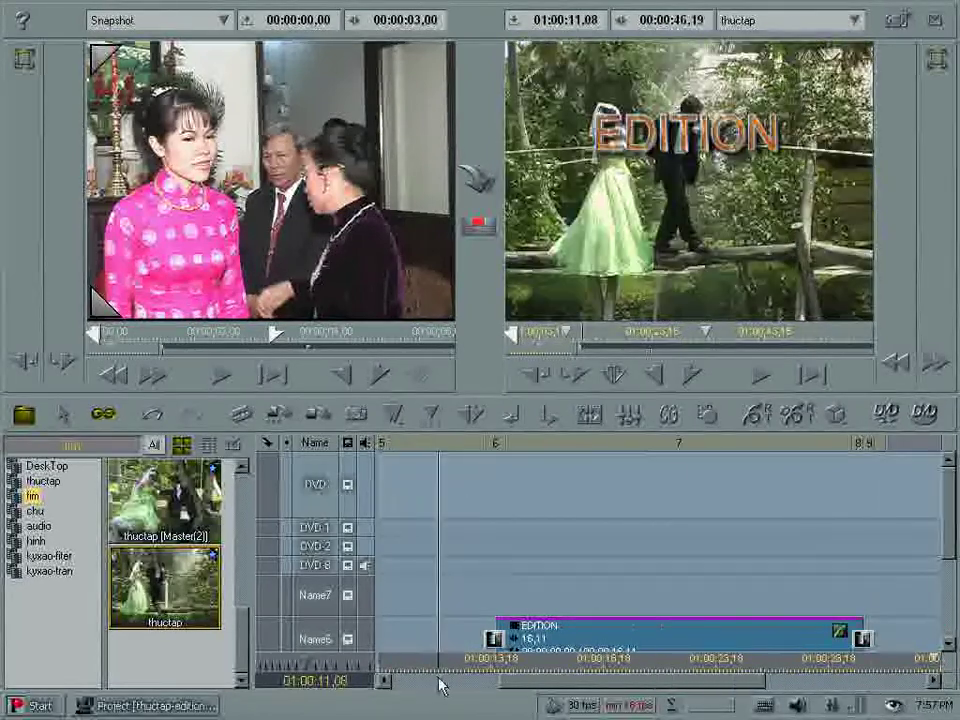
pyautogui.scroll(-3, 952, 513)
pyautogui.moveTo(440, 668); pyautogui.dragTo(517, 656)
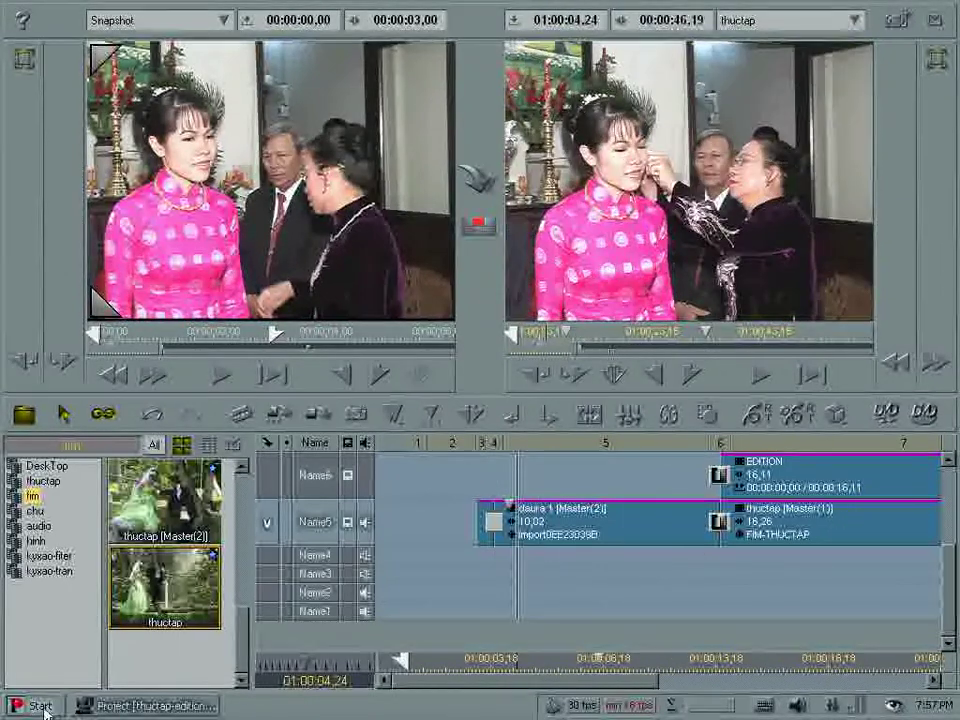
pyautogui.click(30, 706)
pyautogui.moveTo(128, 490)
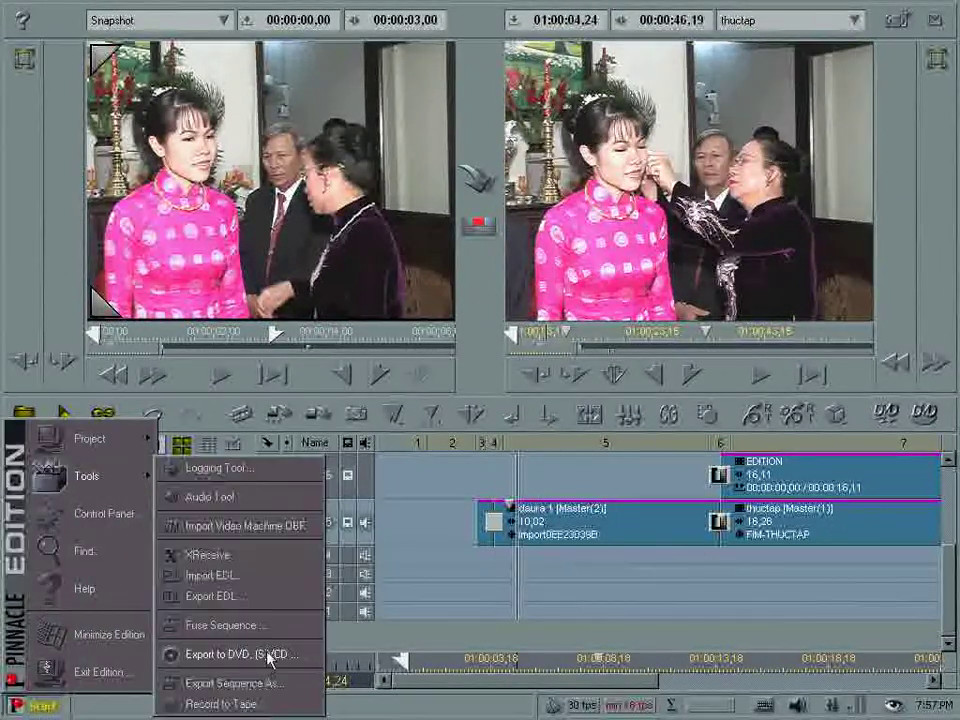
pyautogui.moveTo(425, 664); pyautogui.dragTo(842, 660)
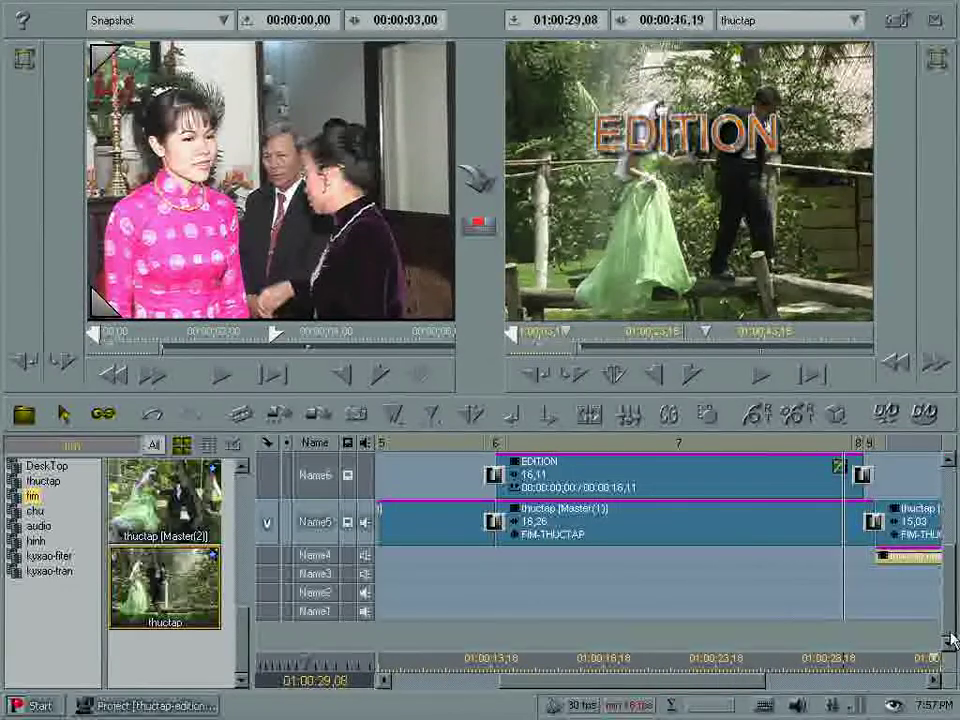
pyautogui.moveTo(933, 663); pyautogui.dragTo(930, 664)
pyautogui.moveTo(761, 681); pyautogui.dragTo(857, 682)
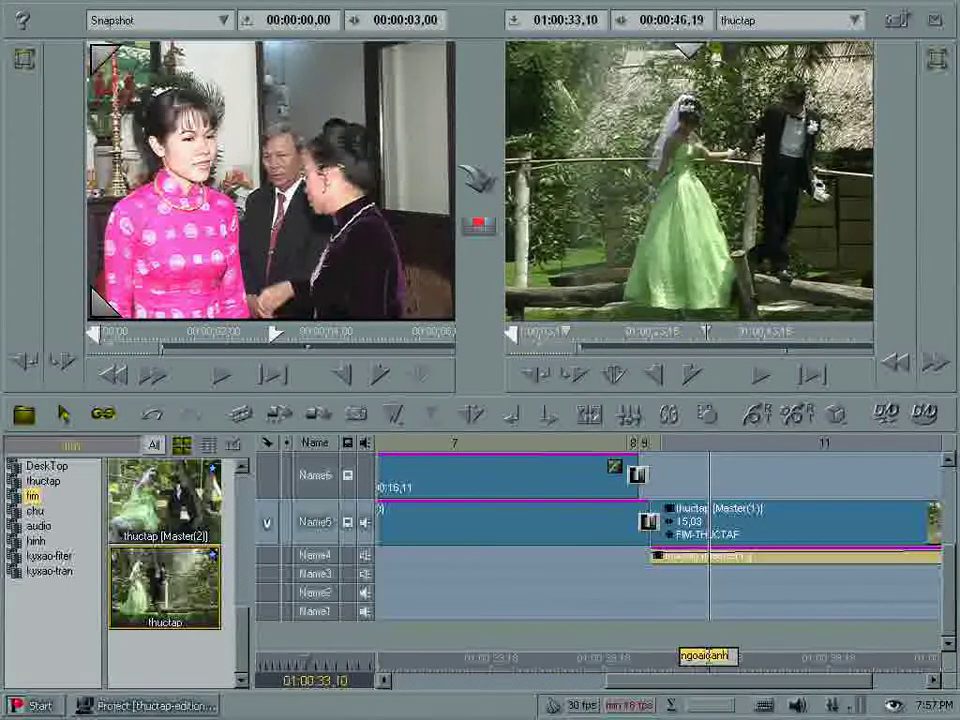
pyautogui.click(773, 672)
pyautogui.moveTo(758, 684); pyautogui.dragTo(531, 678)
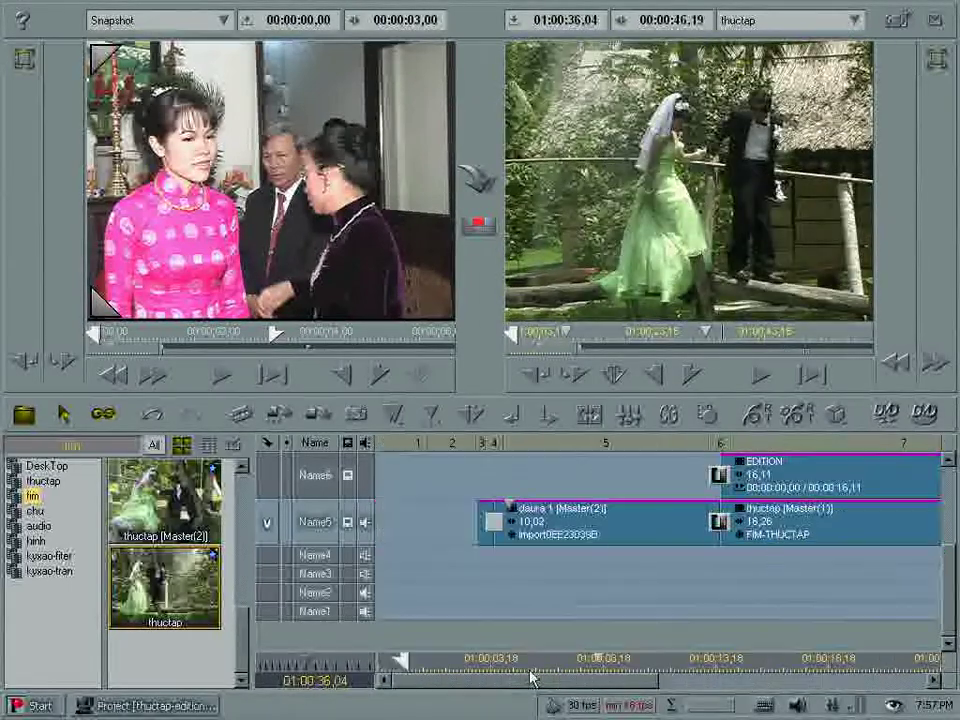
pyautogui.click(383, 672)
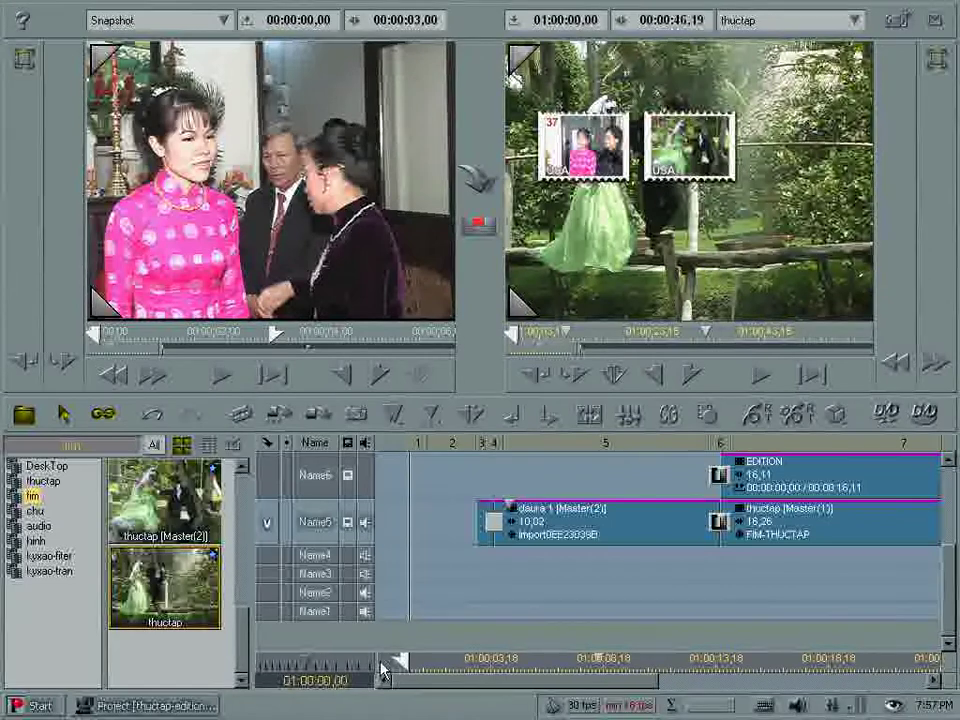